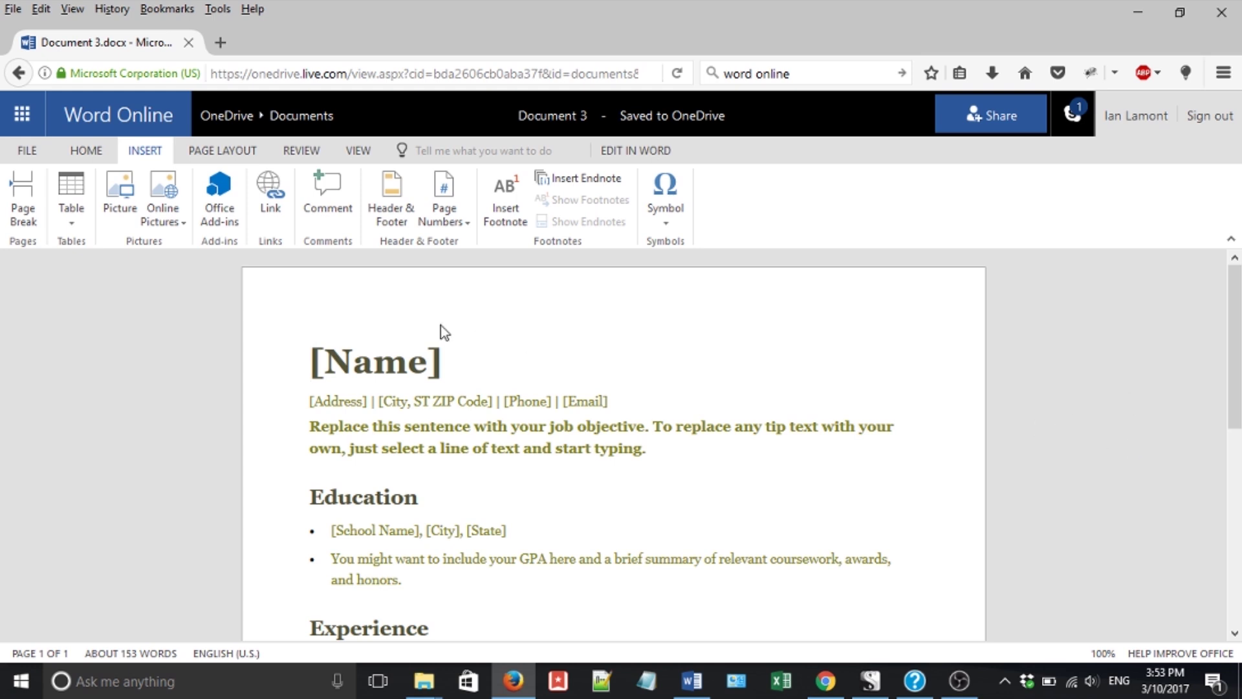
# - Browse the Home and Review ribbon options and scroll through the resume template and back to the top
pyautogui.click(87, 152)
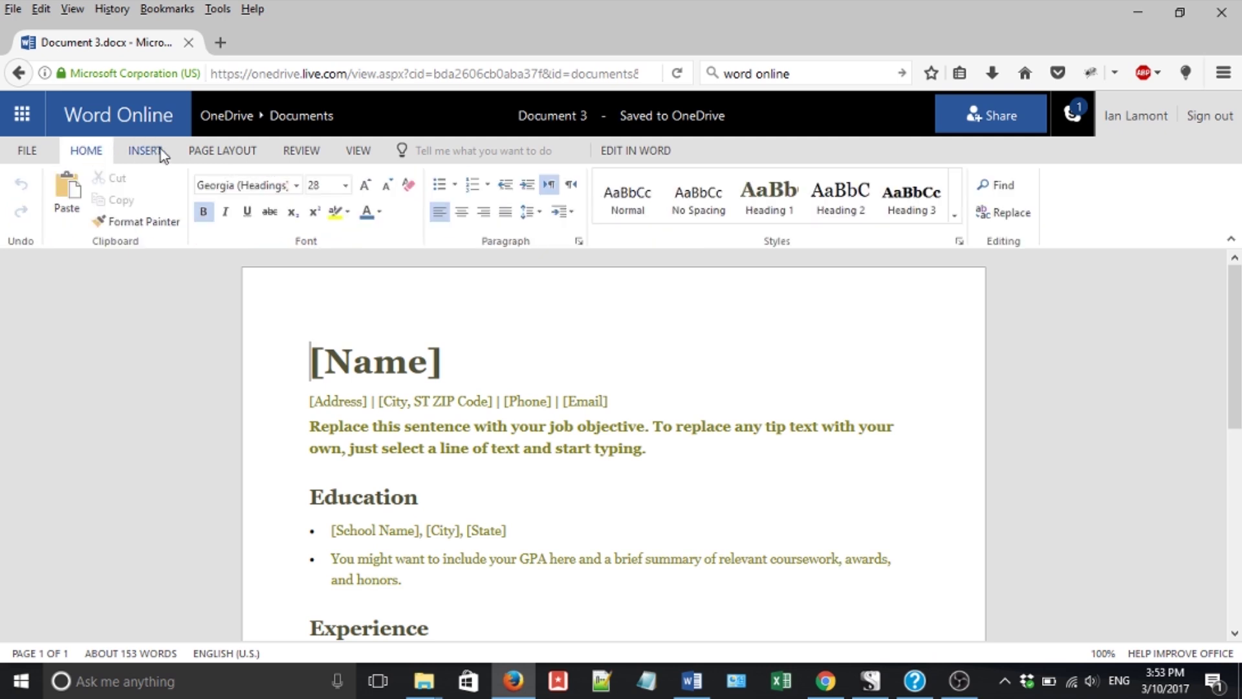
pyautogui.click(313, 156)
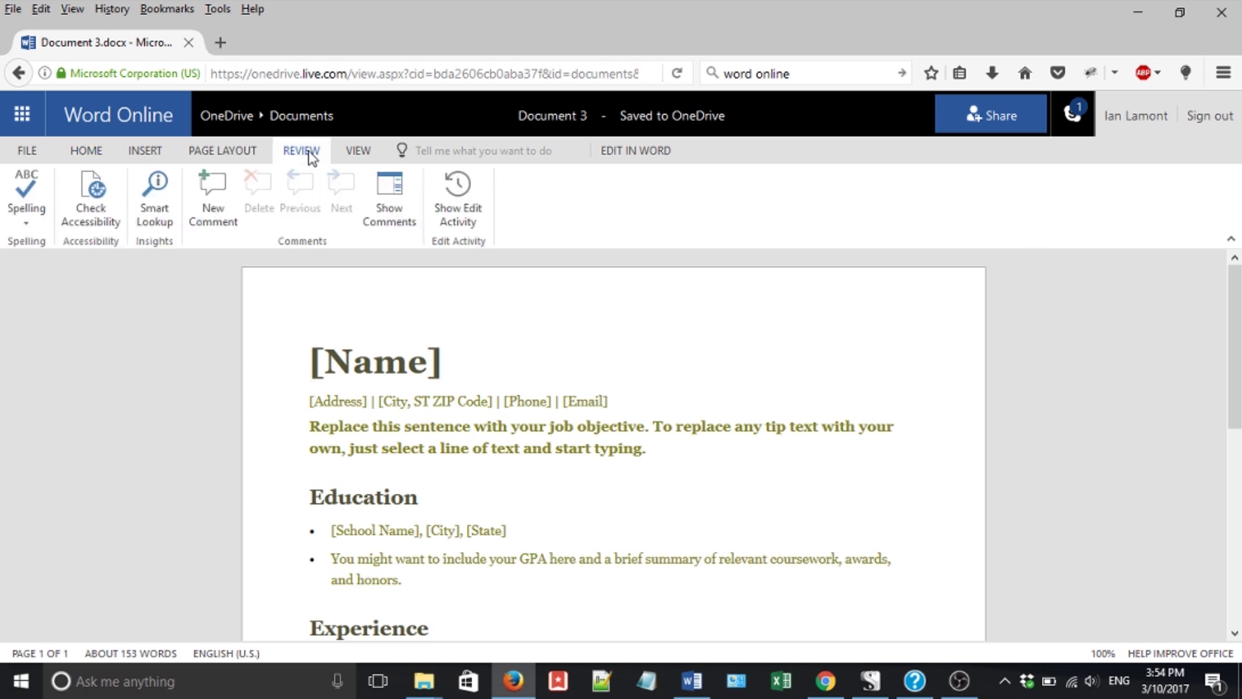
pyautogui.click(91, 151)
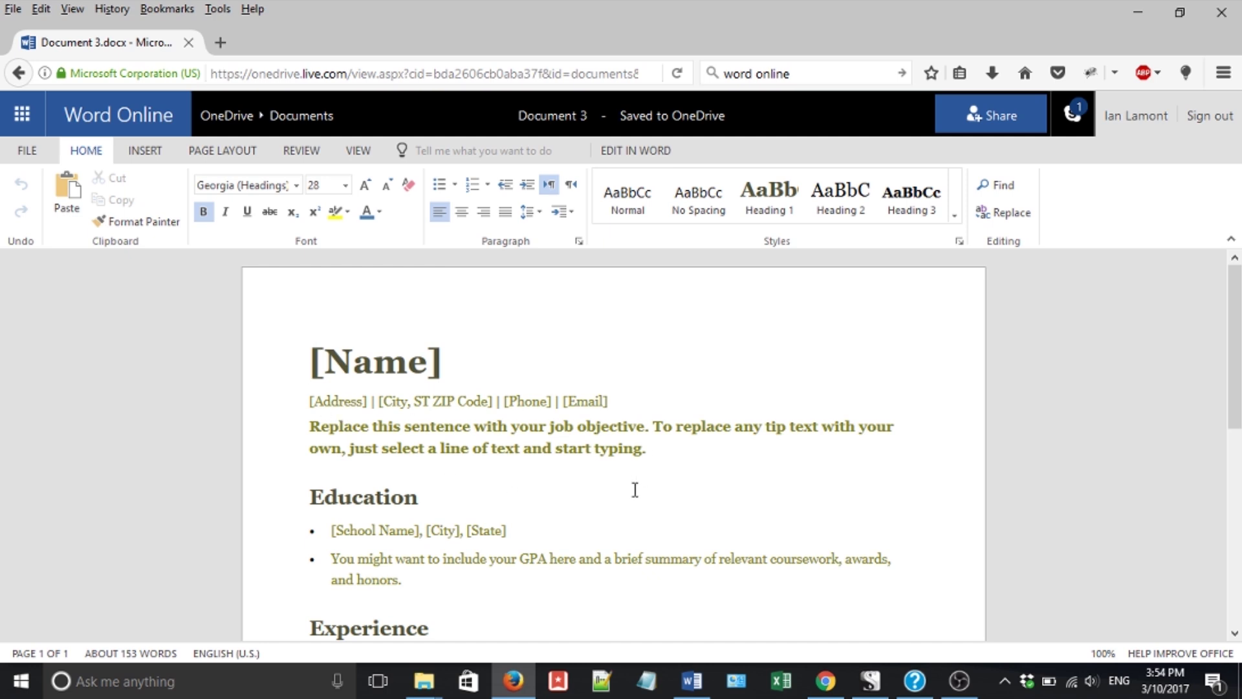
pyautogui.scroll(-4, 1003, 457)
pyautogui.scroll(-2, 1006, 460)
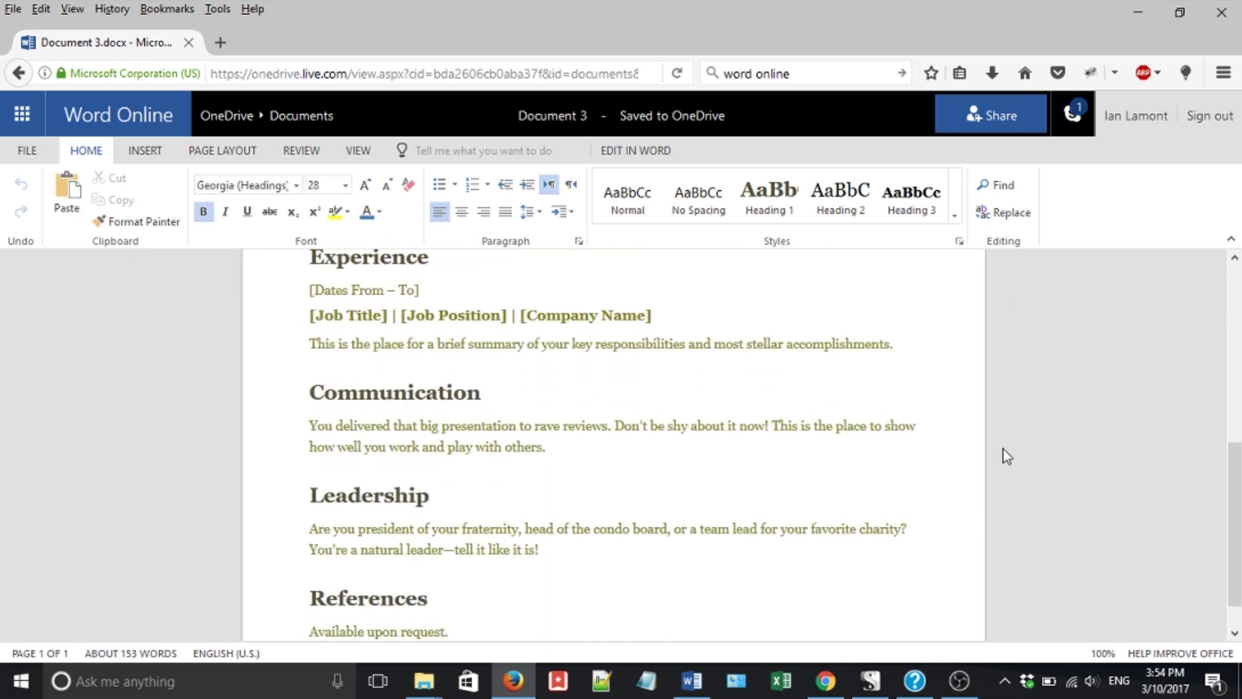
pyautogui.scroll(6, 1006, 456)
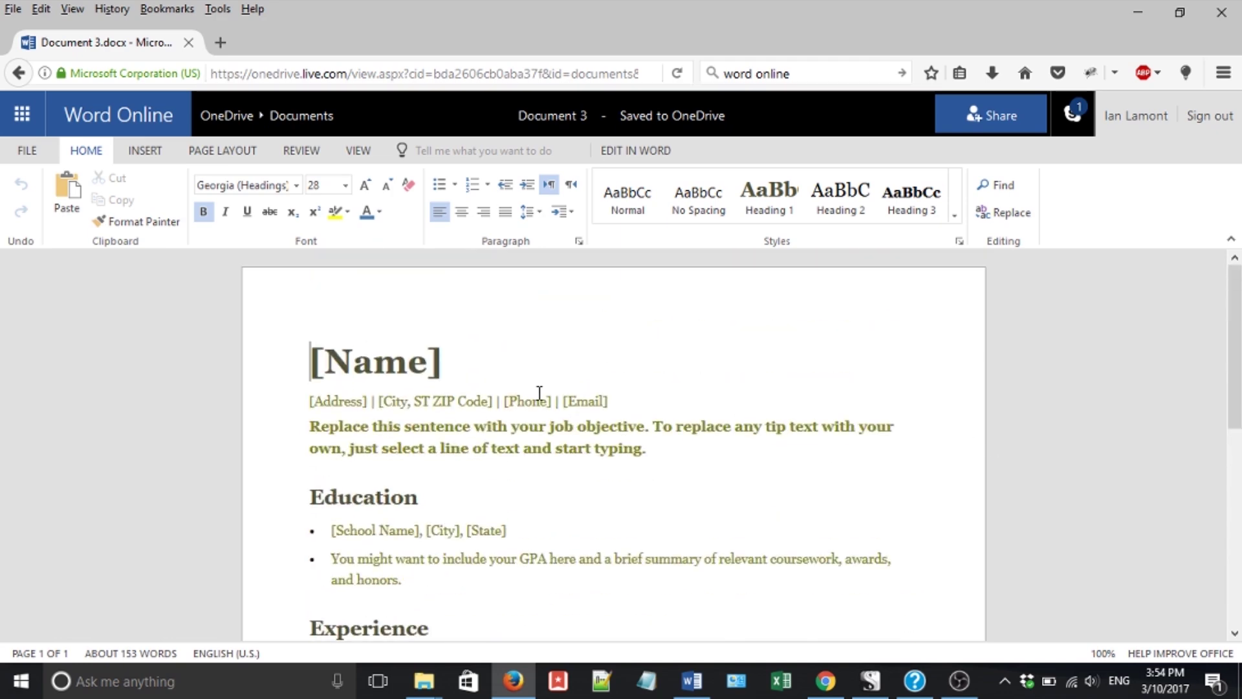
# - Replace the [Name] heading of the Word Online resume with the author's full name
pyautogui.moveTo(448, 360); pyautogui.dragTo(245, 356)
pyautogui.write('Ia')
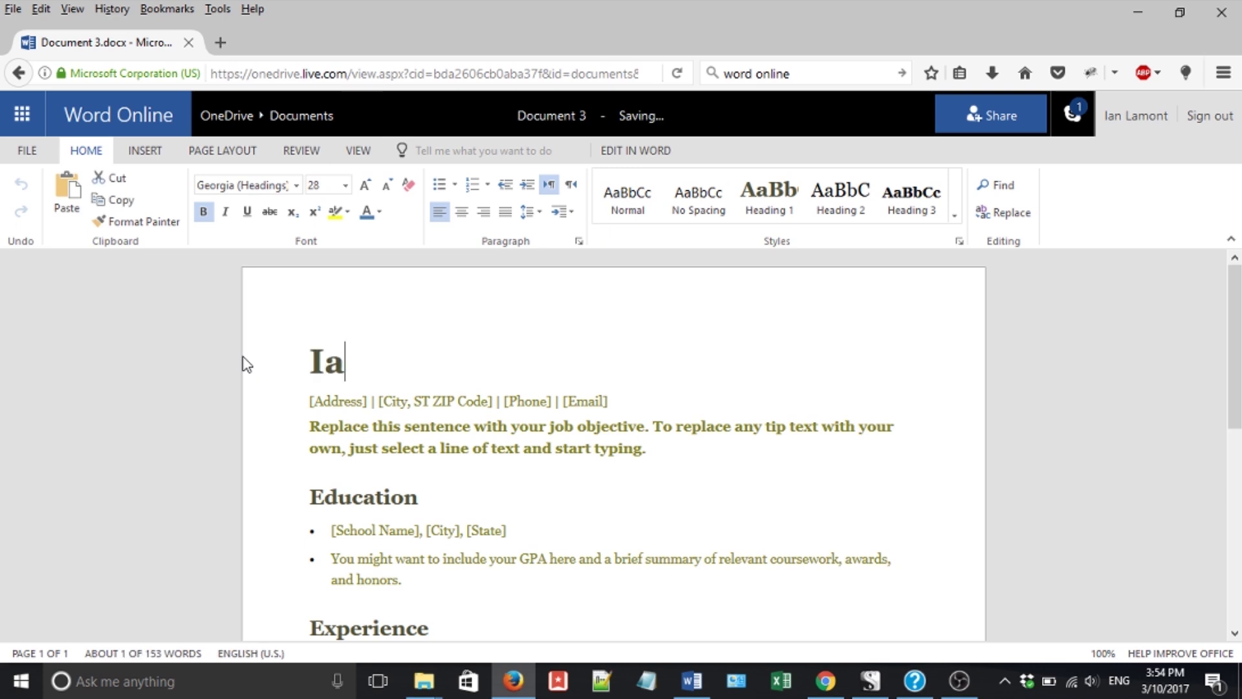
pyautogui.write('n Lamont')
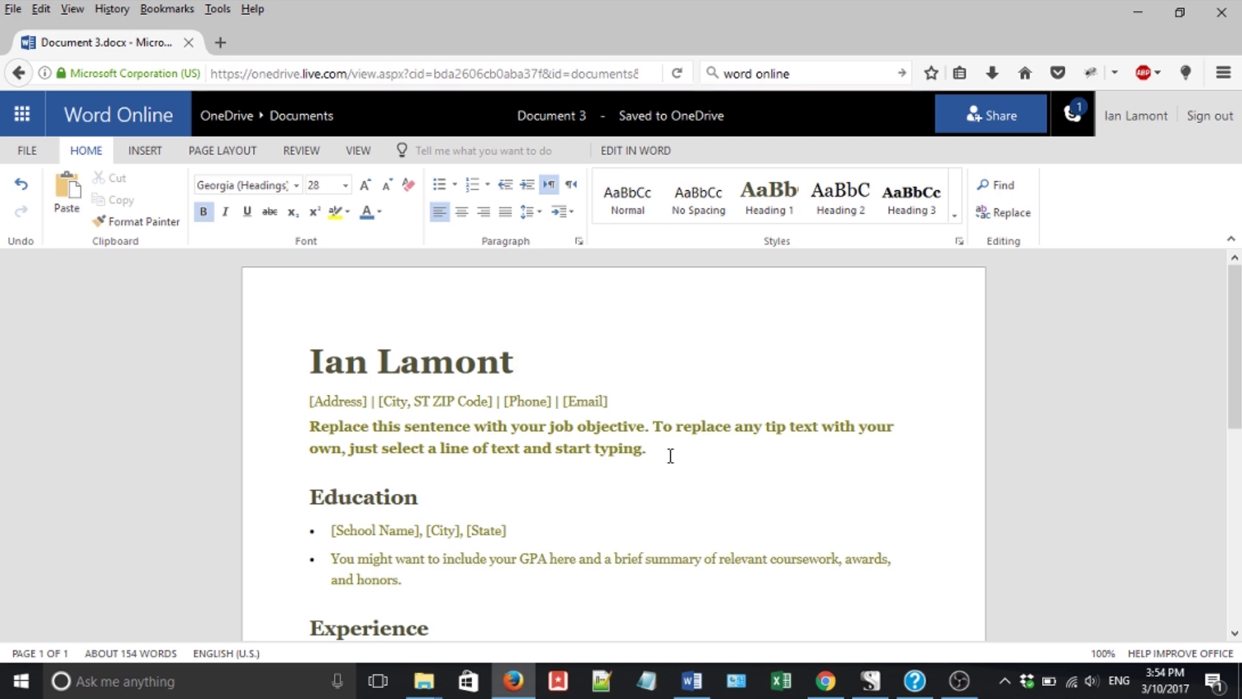
# - In the Google Docs Resume, overwrite the 'Your Name' title with the author's full name
pyautogui.hotkey('alt', 'Tab')
pyautogui.hotkey('alt', 'Tab')
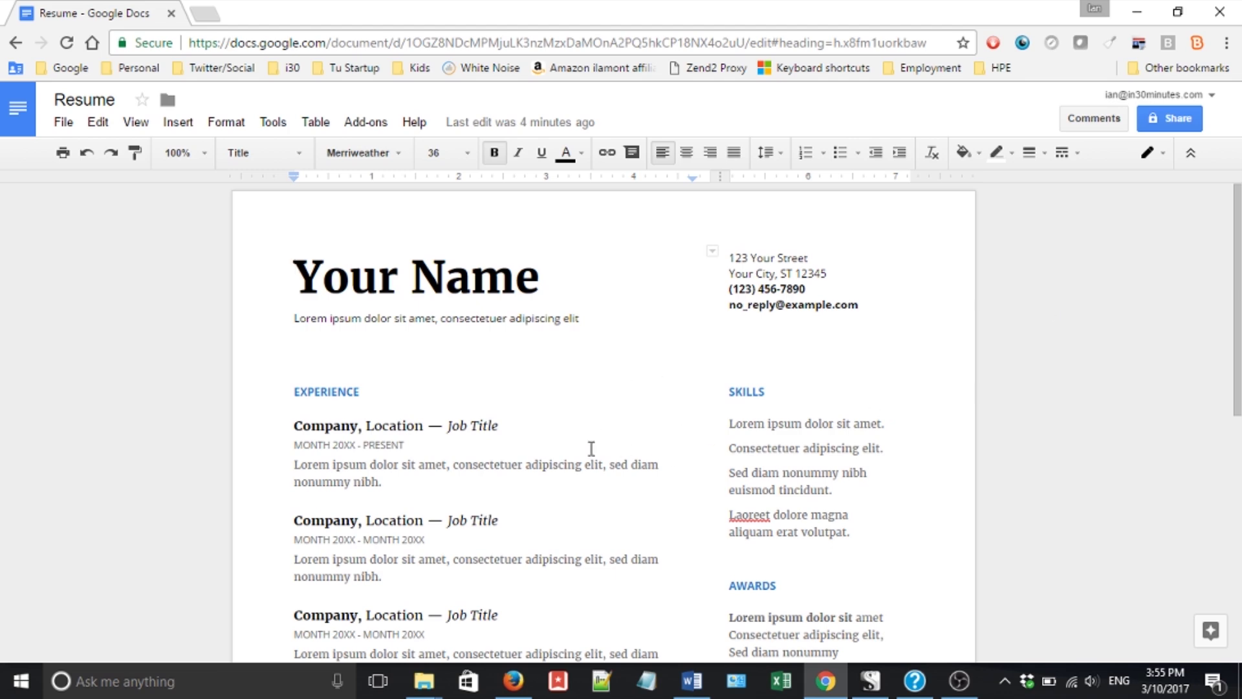
pyautogui.scroll(-1, 593, 409)
pyautogui.scroll(-3, 593, 409)
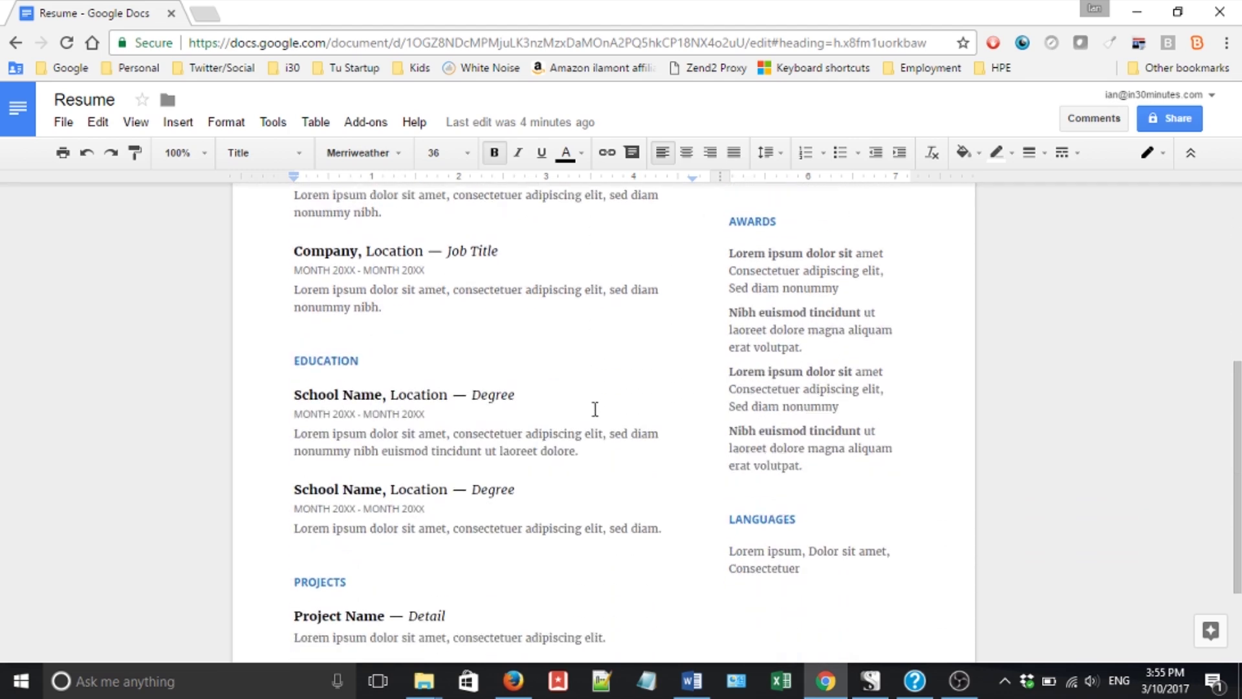
pyautogui.scroll(4, 593, 410)
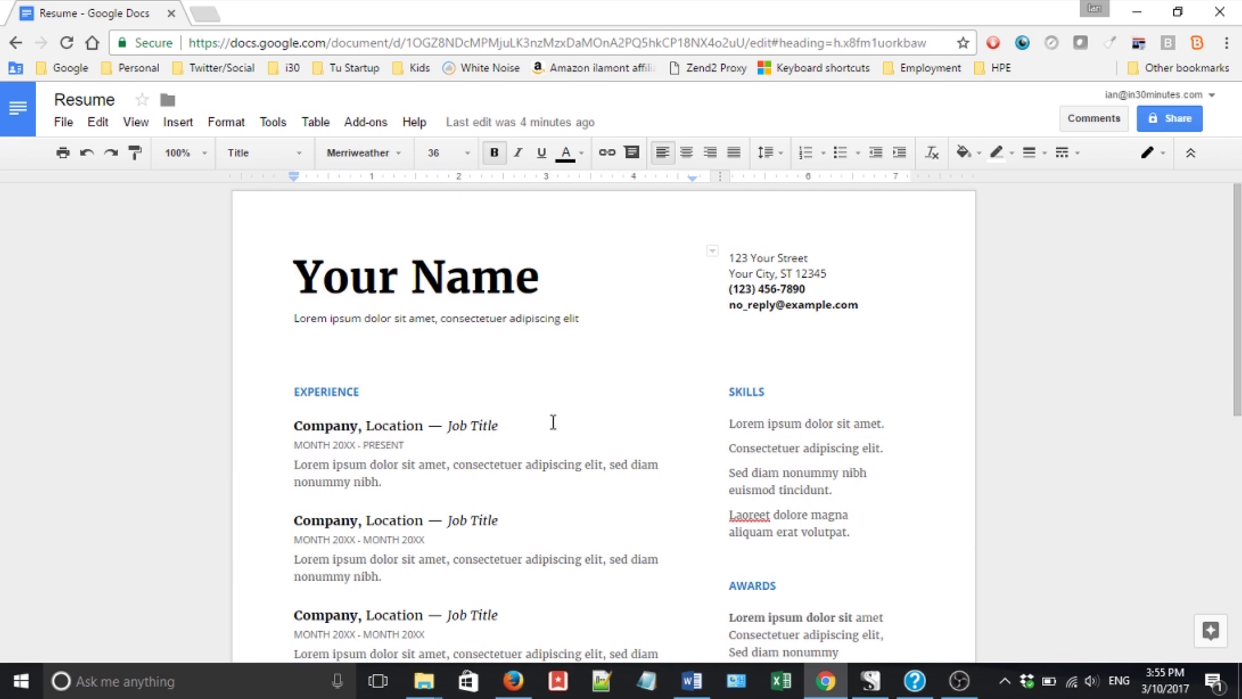
pyautogui.hotkey('ctrl', 'shift', 'Right')
pyautogui.hotkey('ctrl', 'shift', 'Right')
pyautogui.write('Ian Lamont')
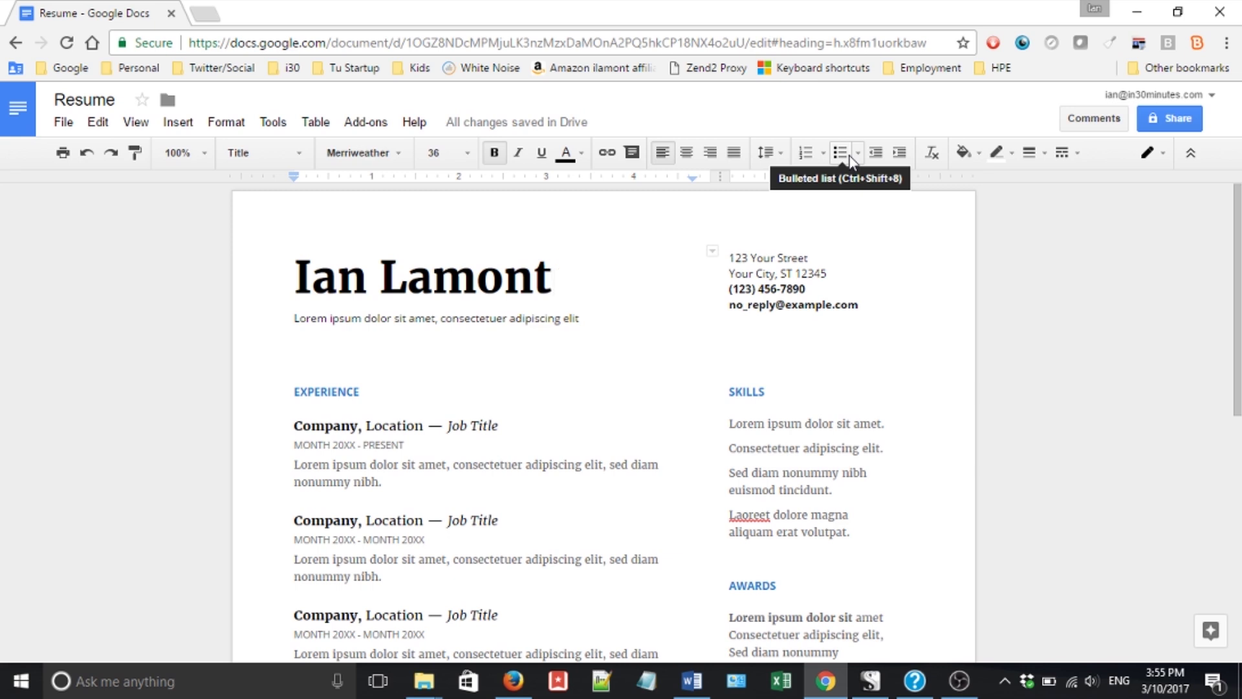
# - Format the Google Docs name title as Calibri size 11, then return to Word Online
pyautogui.click(417, 297)
pyautogui.moveTo(550, 268); pyautogui.dragTo(283, 261)
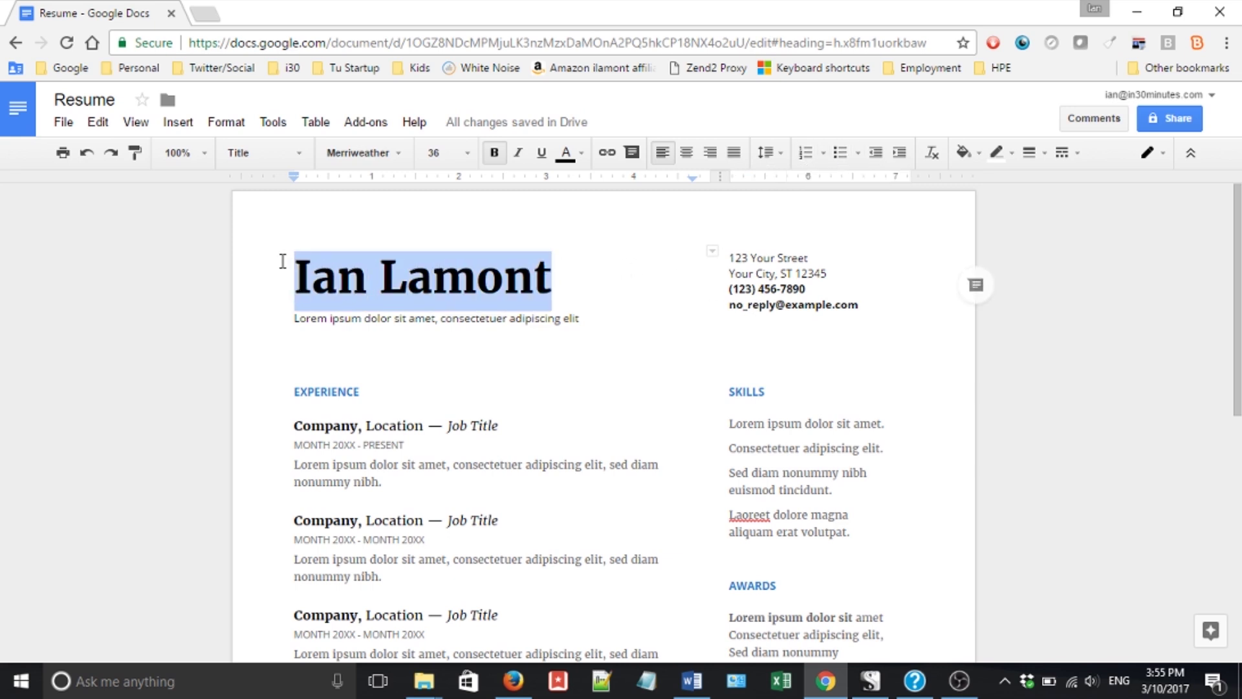
pyautogui.click(401, 153)
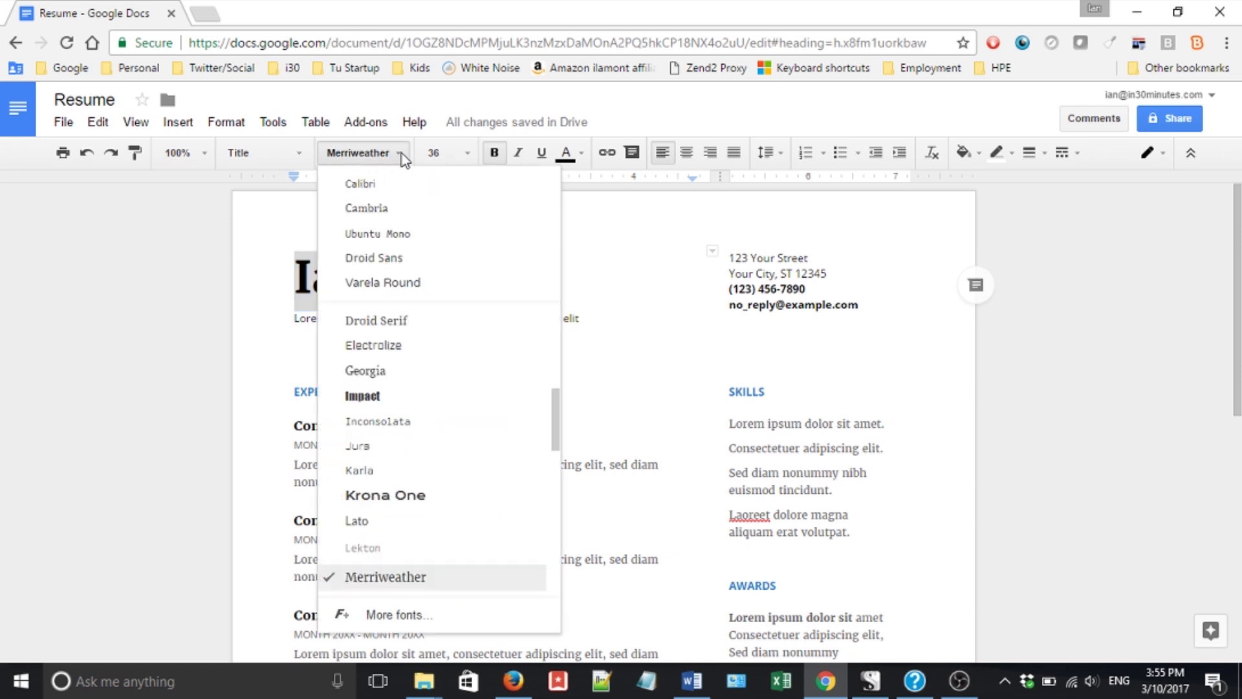
pyautogui.click(388, 190)
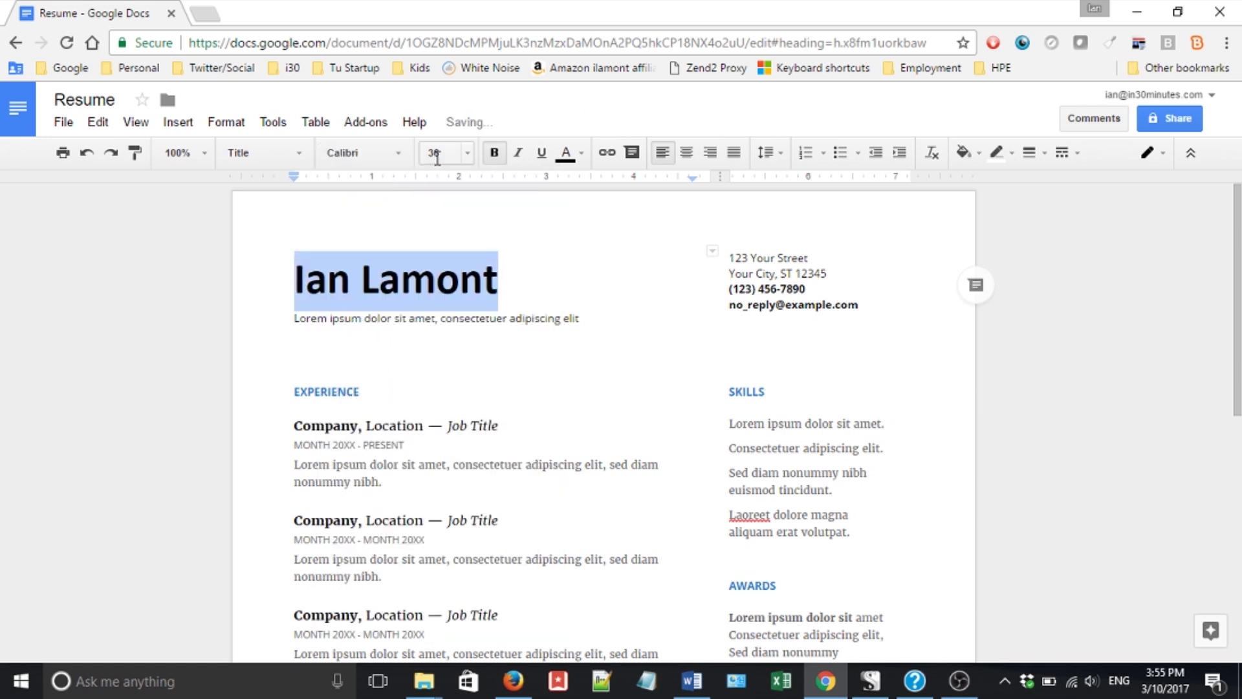
pyautogui.click(467, 153)
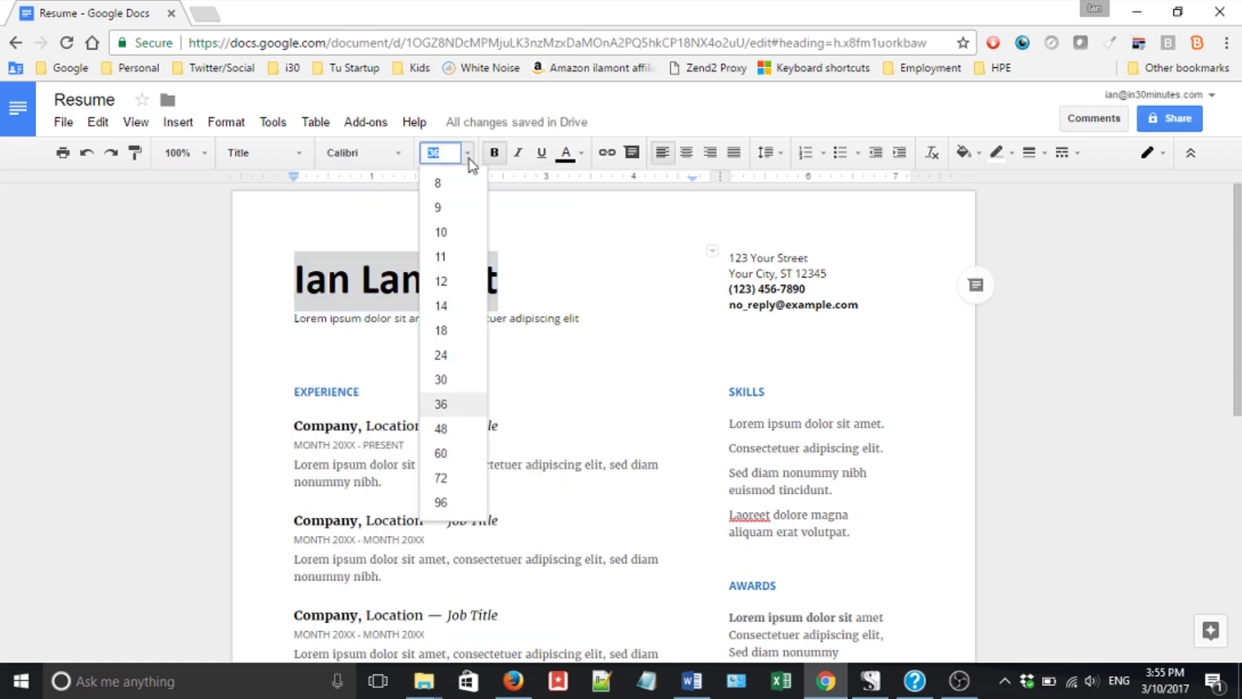
pyautogui.click(446, 256)
pyautogui.hotkey('alt', 'Tab')
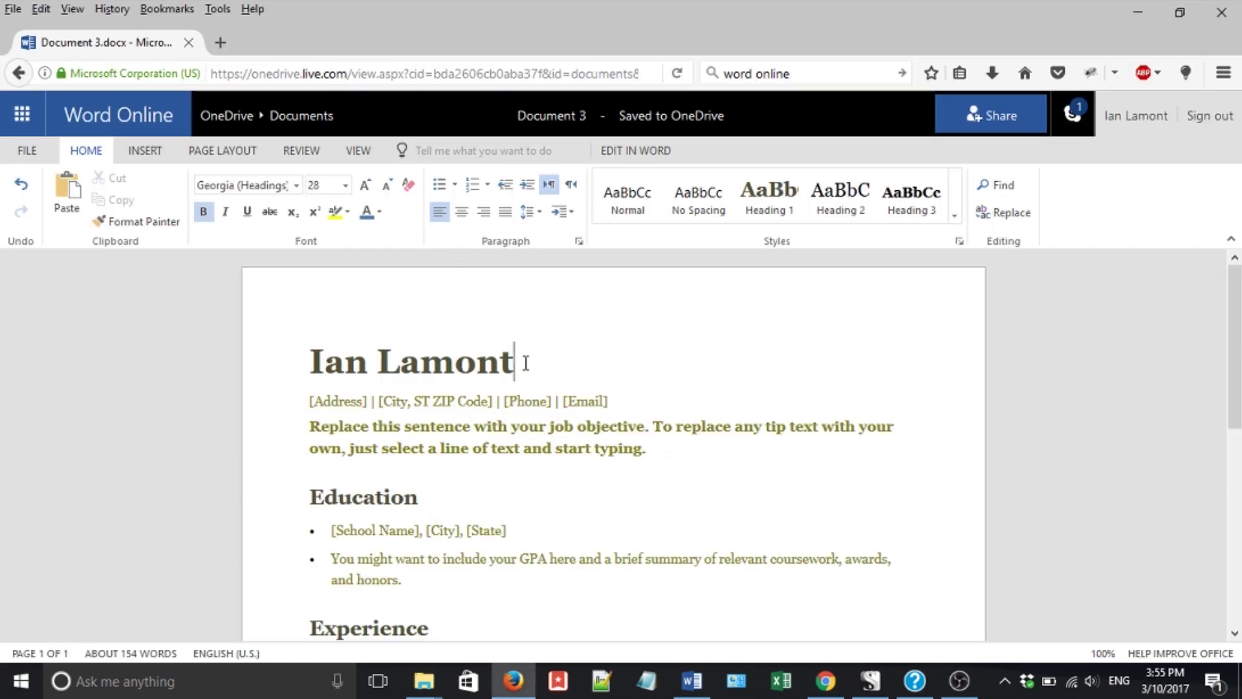
# - Change the Word Online name heading to Times New Roman at size 14
pyautogui.moveTo(524, 360); pyautogui.dragTo(313, 354)
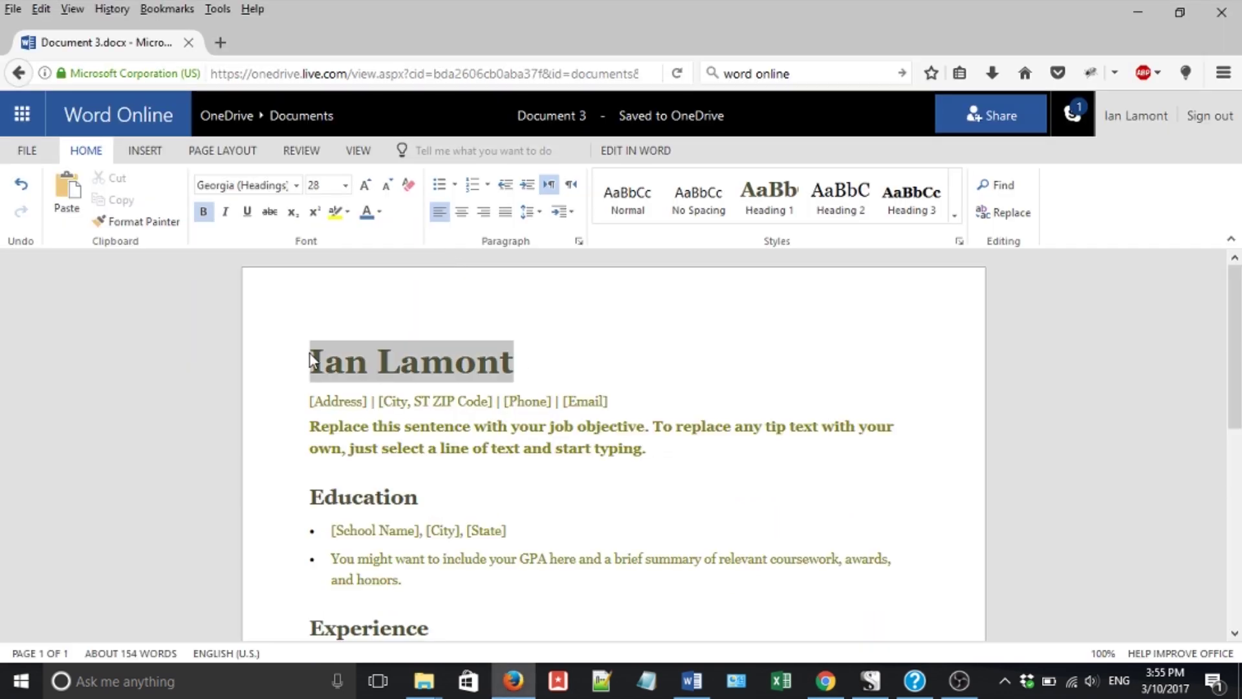
pyautogui.click(295, 185)
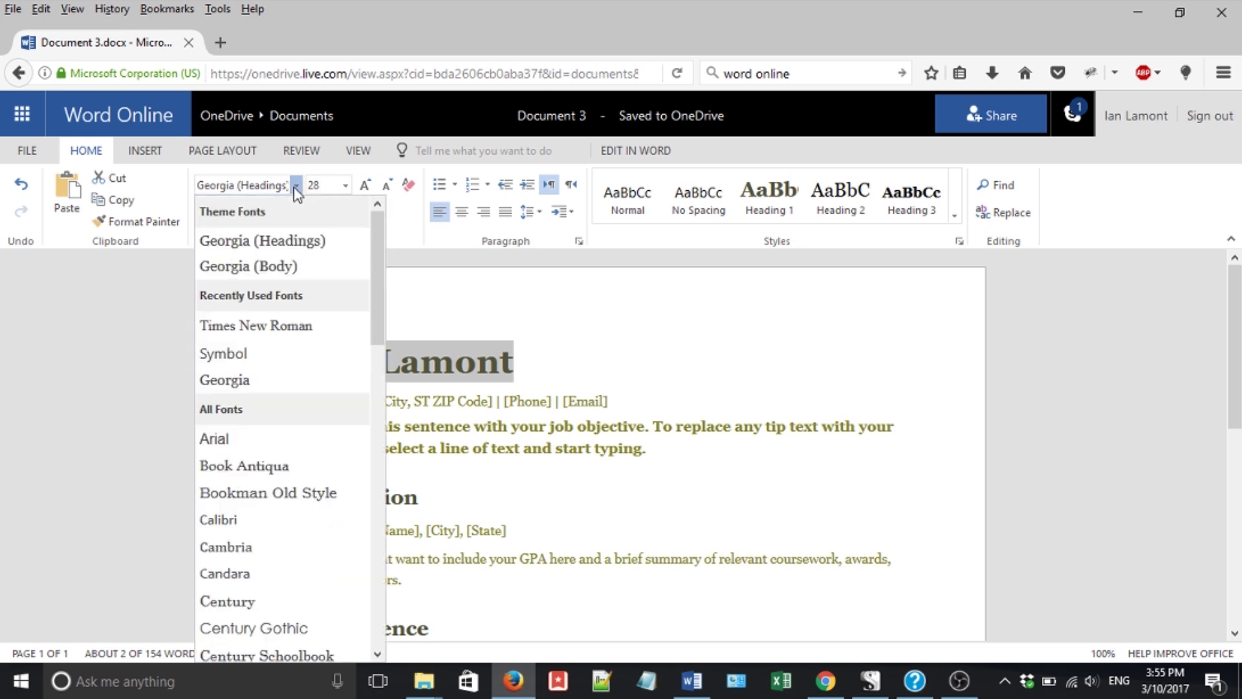
pyautogui.click(261, 327)
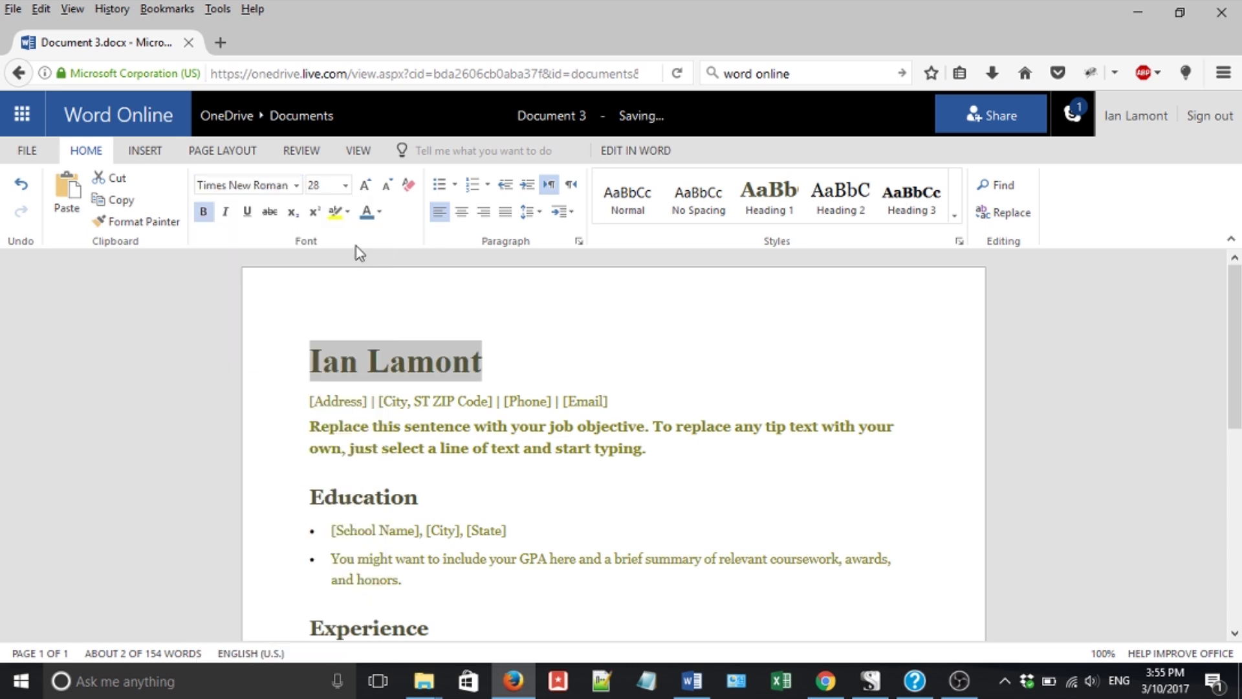
pyautogui.click(345, 185)
pyautogui.click(317, 326)
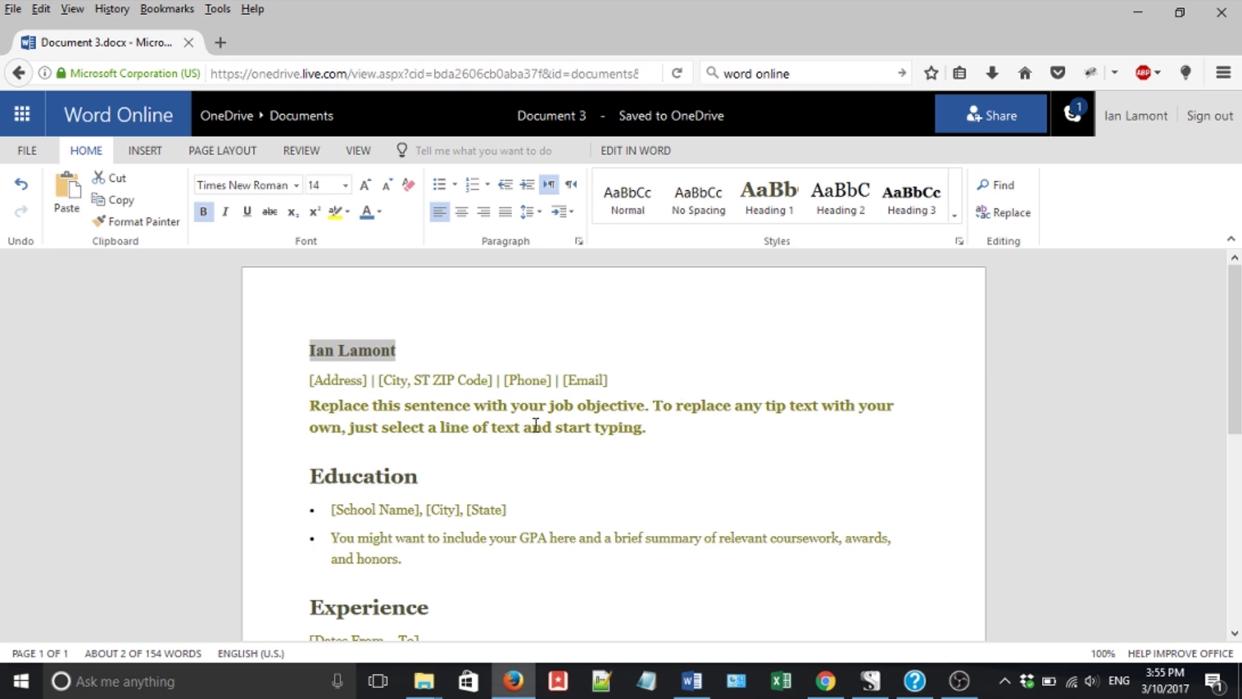
# - Undo the Google Docs title resize back to 36 and bring up the Insert table grid
pyautogui.hotkey('alt', 'Tab')
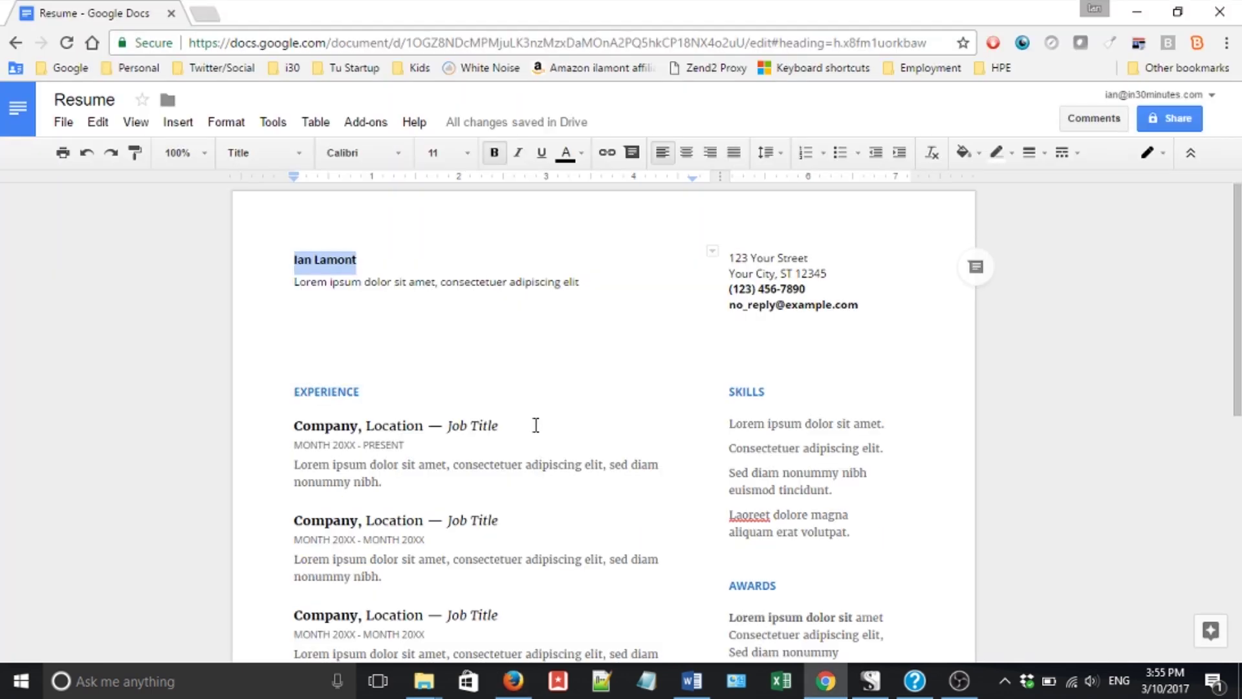
pyautogui.hotkey('ctrl', 'z')
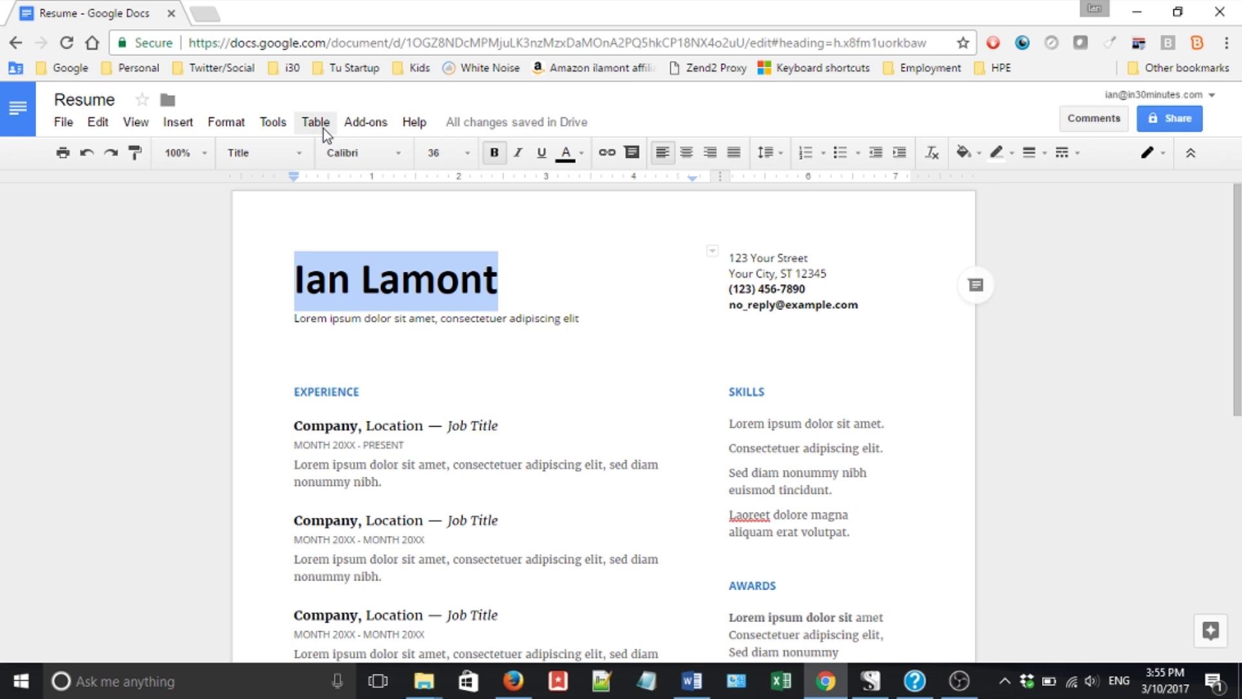
pyautogui.click(322, 125)
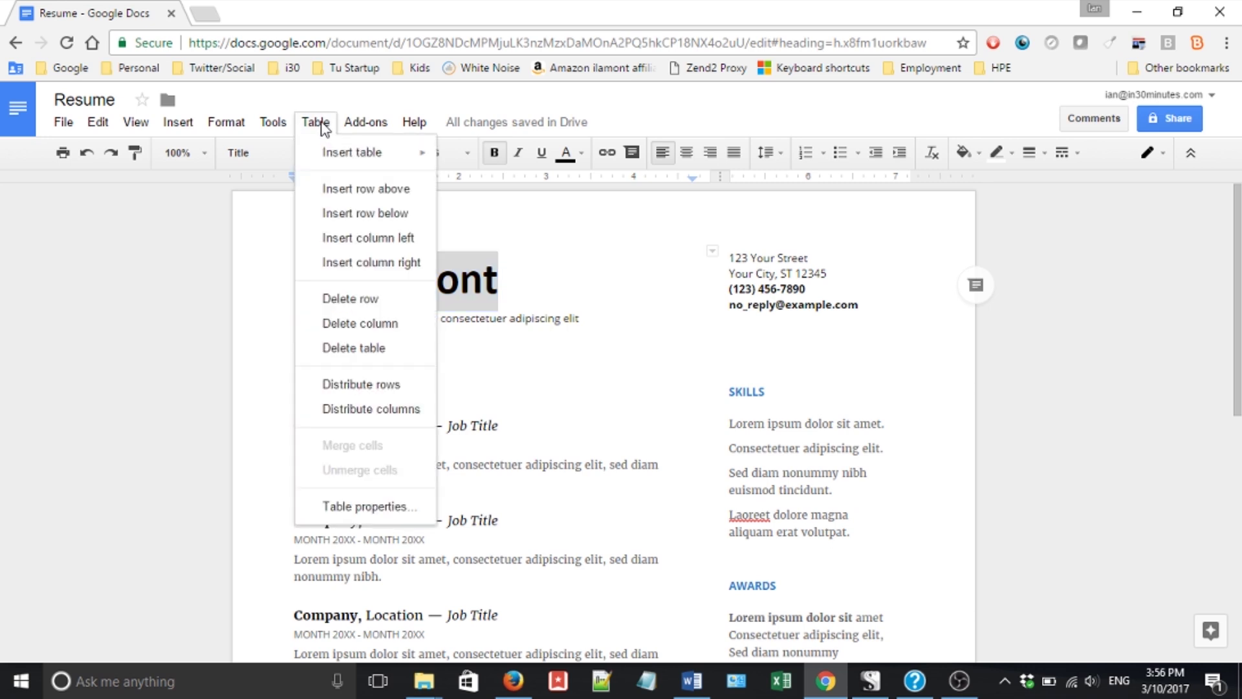
pyautogui.moveTo(343, 153)
# - Show Word Online's Insert ribbon, switching back and forth to compare with the Google Docs resume
pyautogui.click(162, 293)
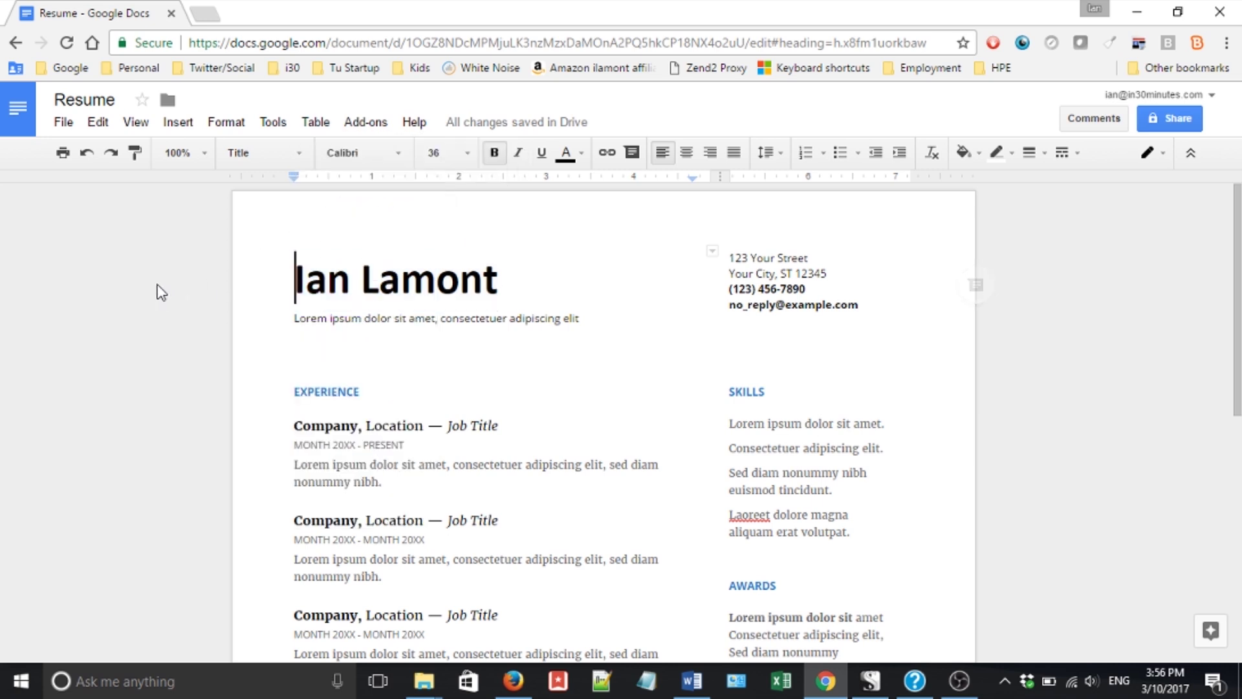
pyautogui.hotkey('alt', 'Tab')
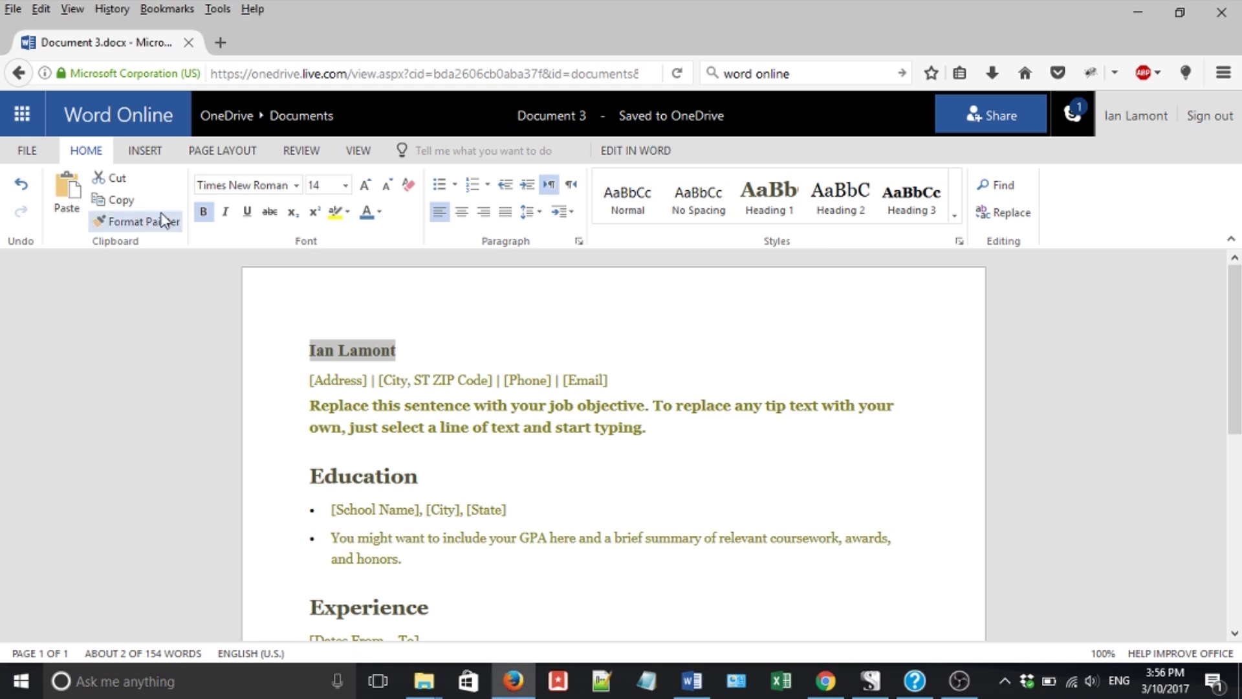
pyautogui.click(159, 150)
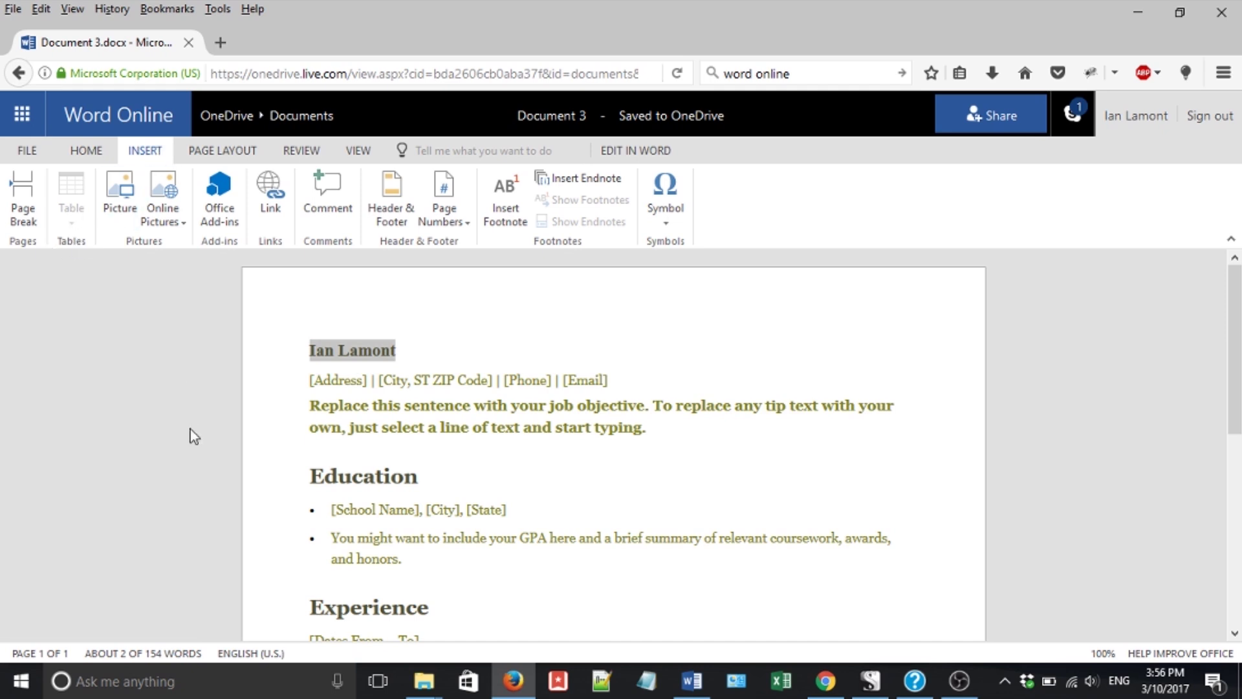
pyautogui.hotkey('alt', 'Tab')
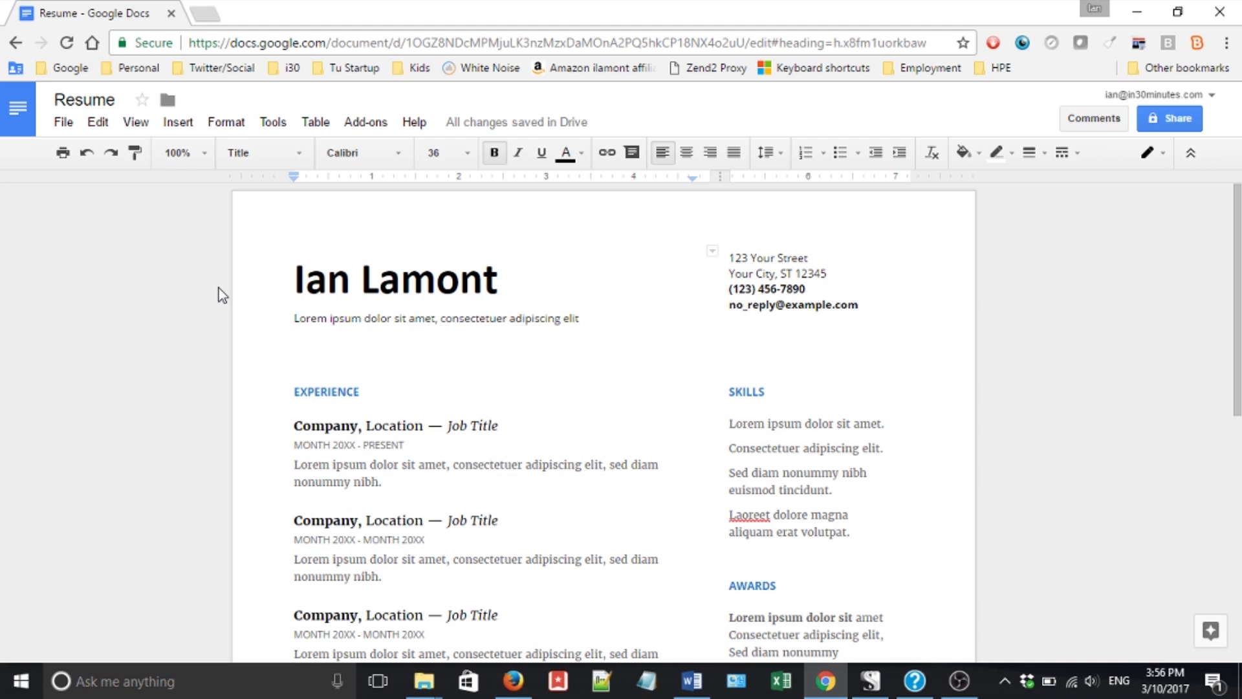
pyautogui.hotkey('alt', 'Tab')
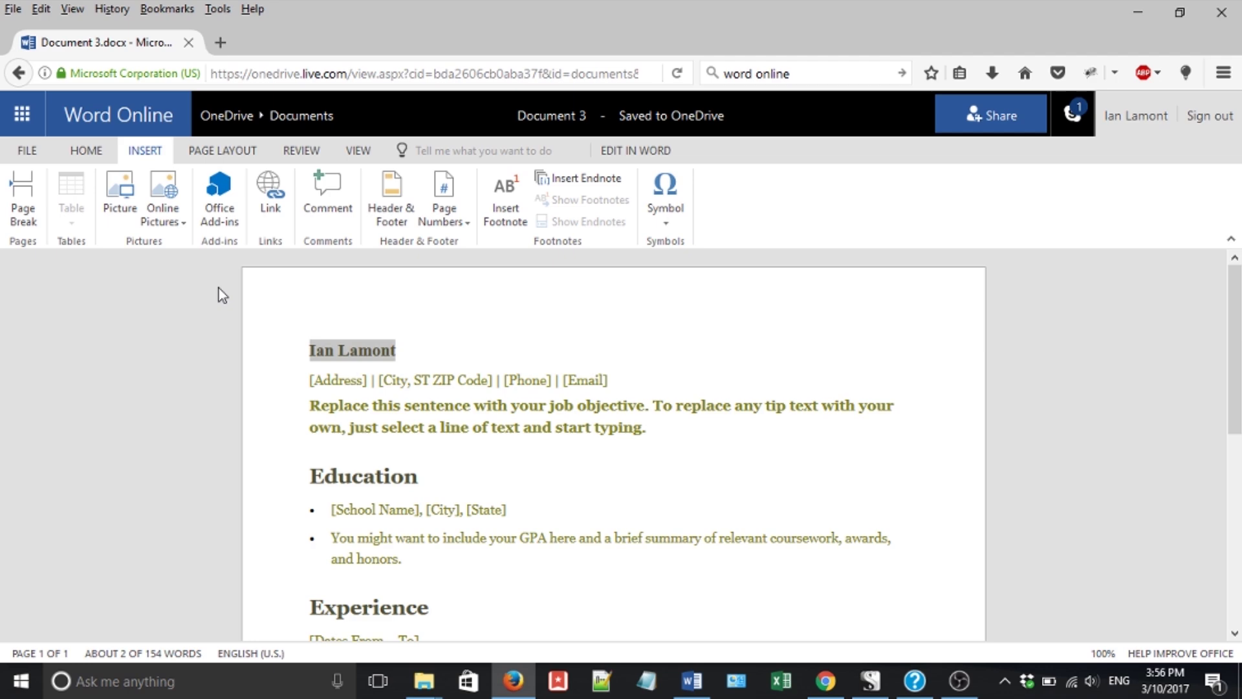
pyautogui.hotkey('alt', 'Tab')
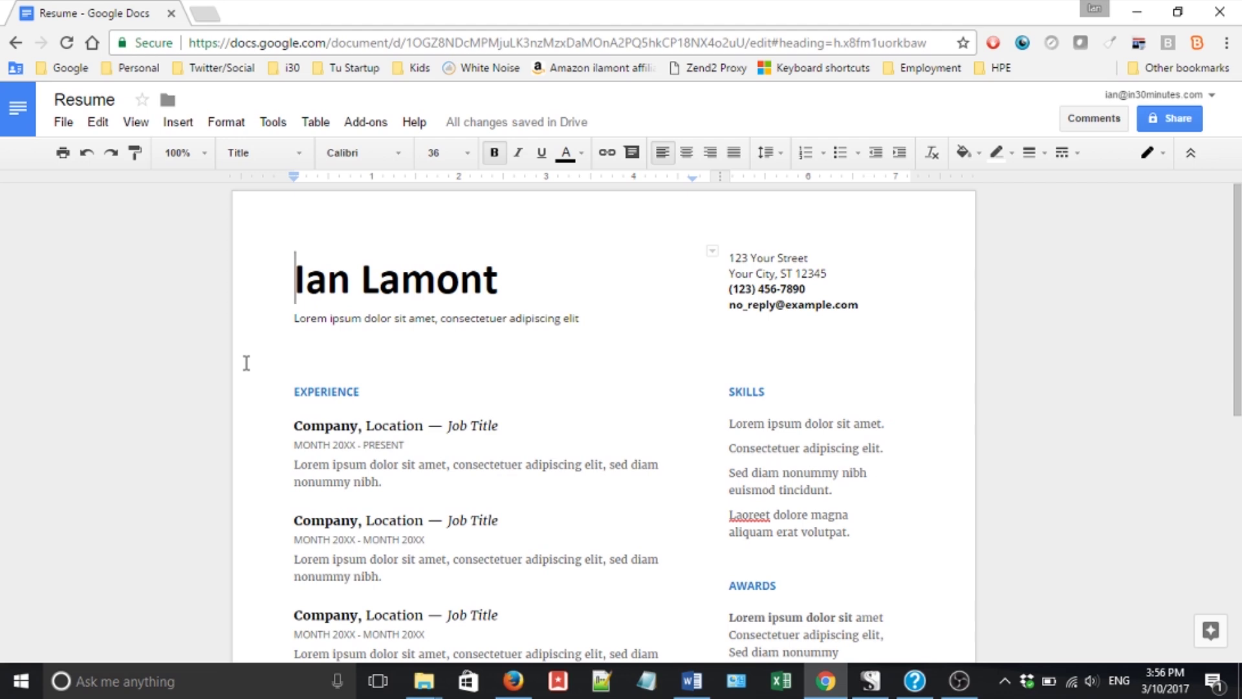
pyautogui.hotkey('alt', 'Tab')
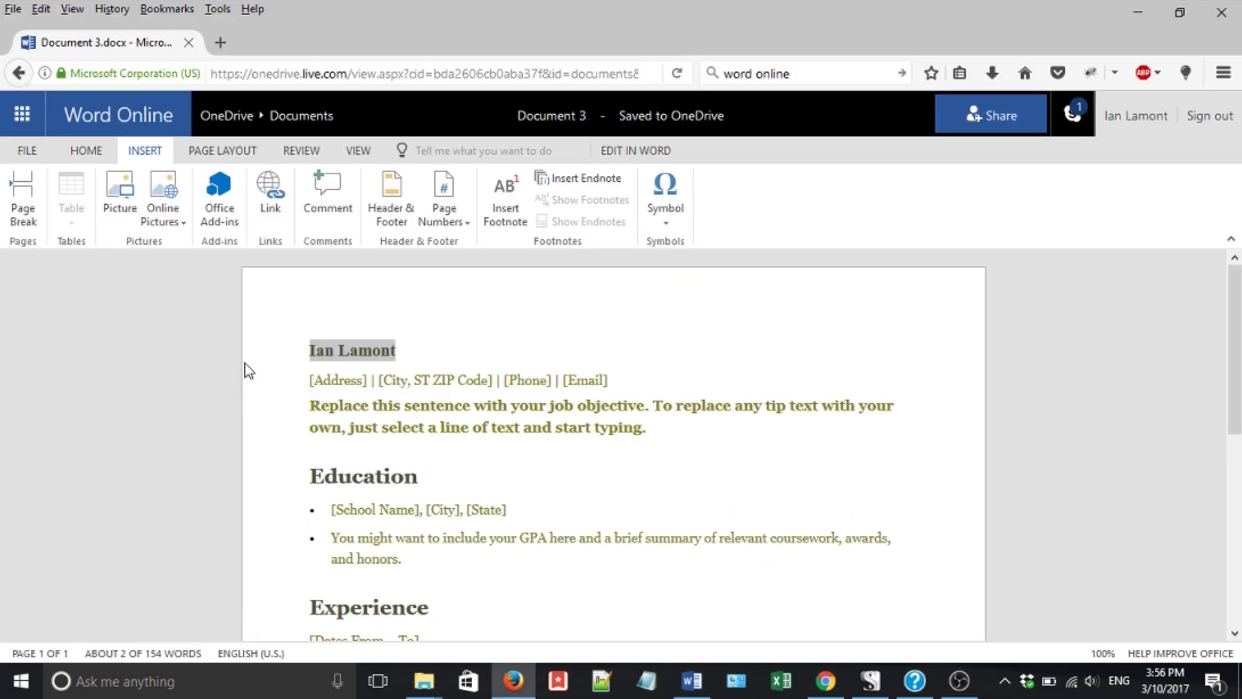
# - Insert a blank paragraph above the name heading in the Word Online resume
pyautogui.click(310, 353)
pyautogui.press('Return')
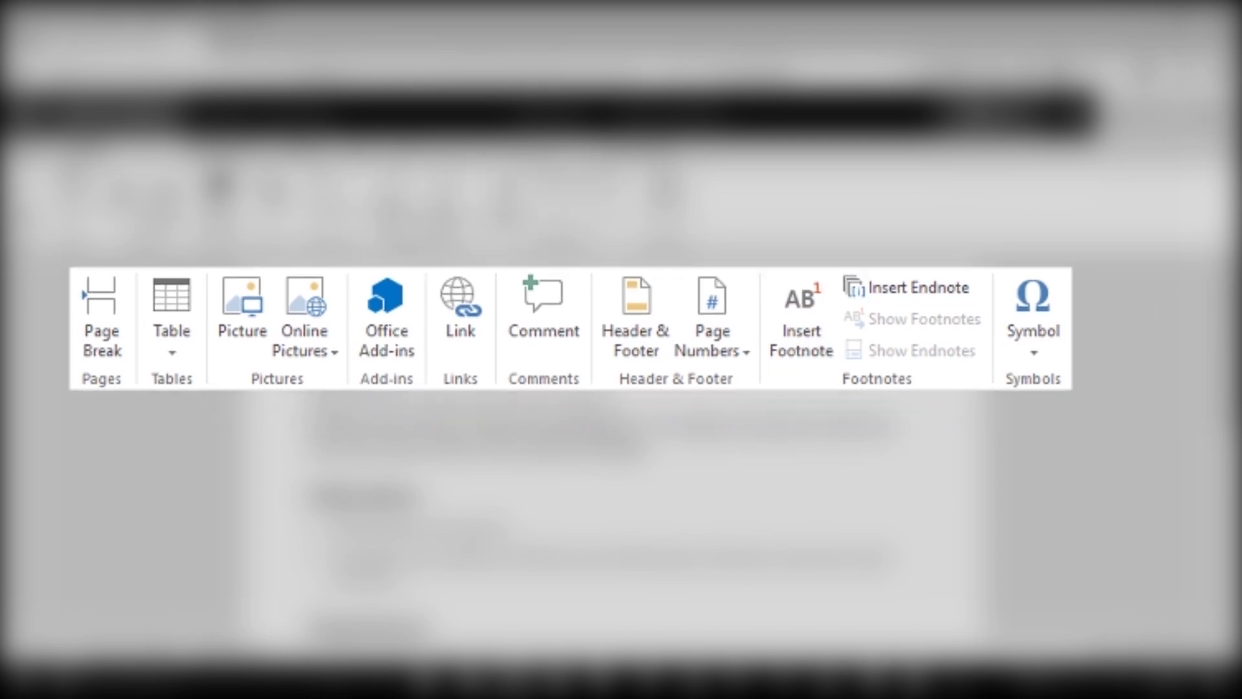
# - Switch to Google Docs and browse the Insert menu items such as Drawing and Chart
pyautogui.hotkey('alt', 'Tab')
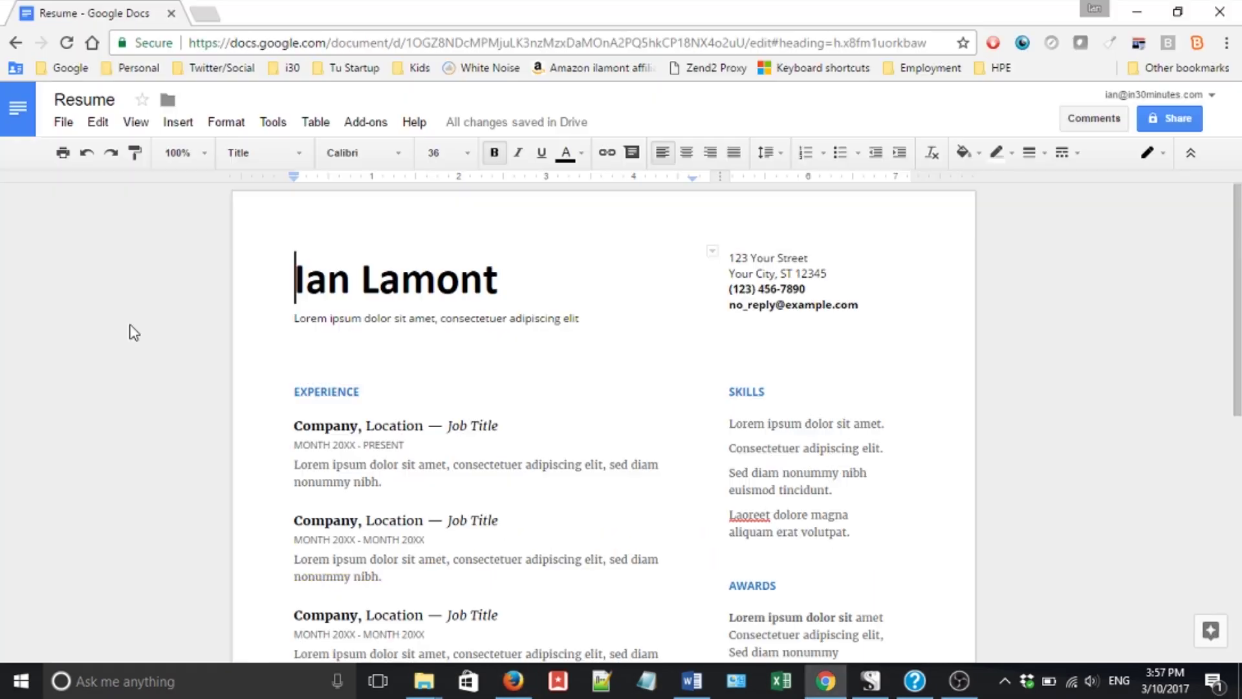
pyautogui.click(193, 123)
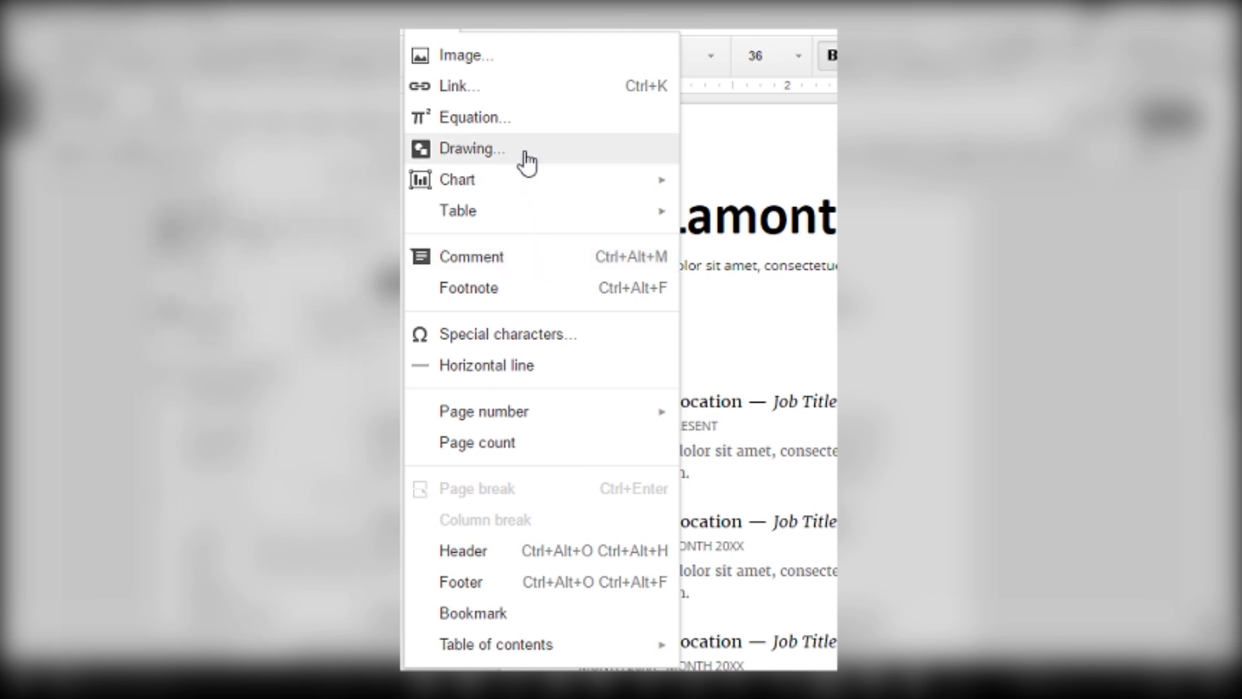
pyautogui.moveTo(516, 193)
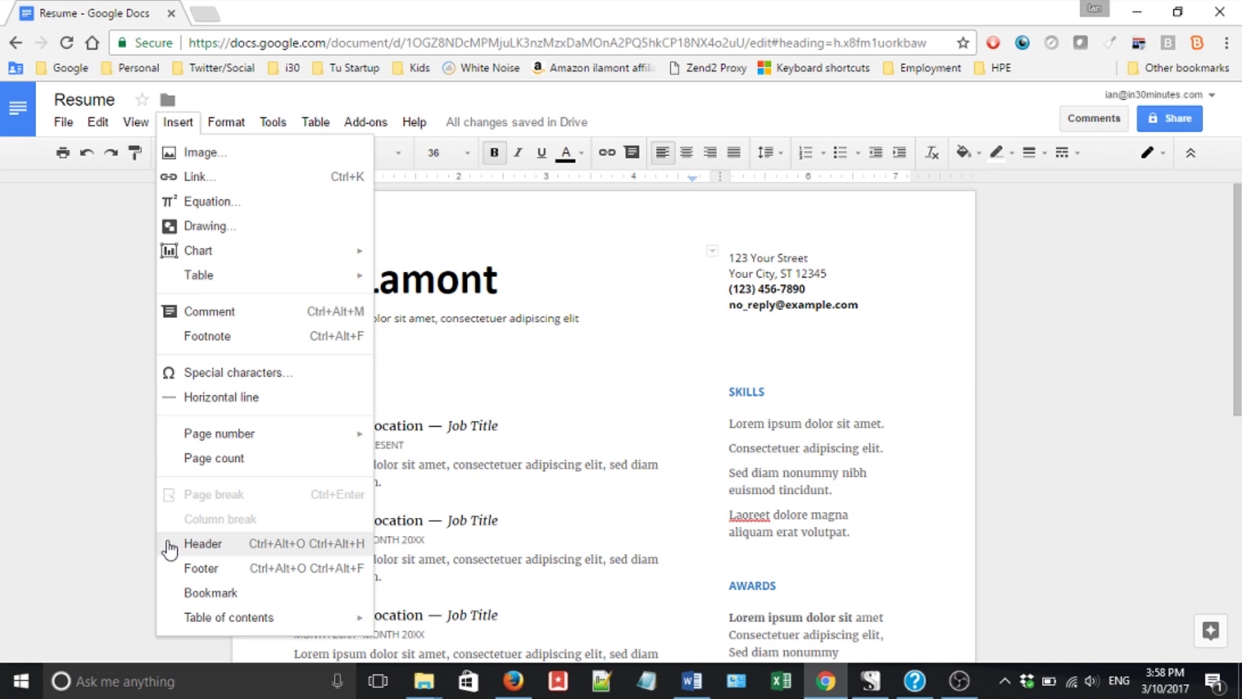
# - Add a page header reading the author's surname followed by 'Resume', then return to the body
pyautogui.click(171, 549)
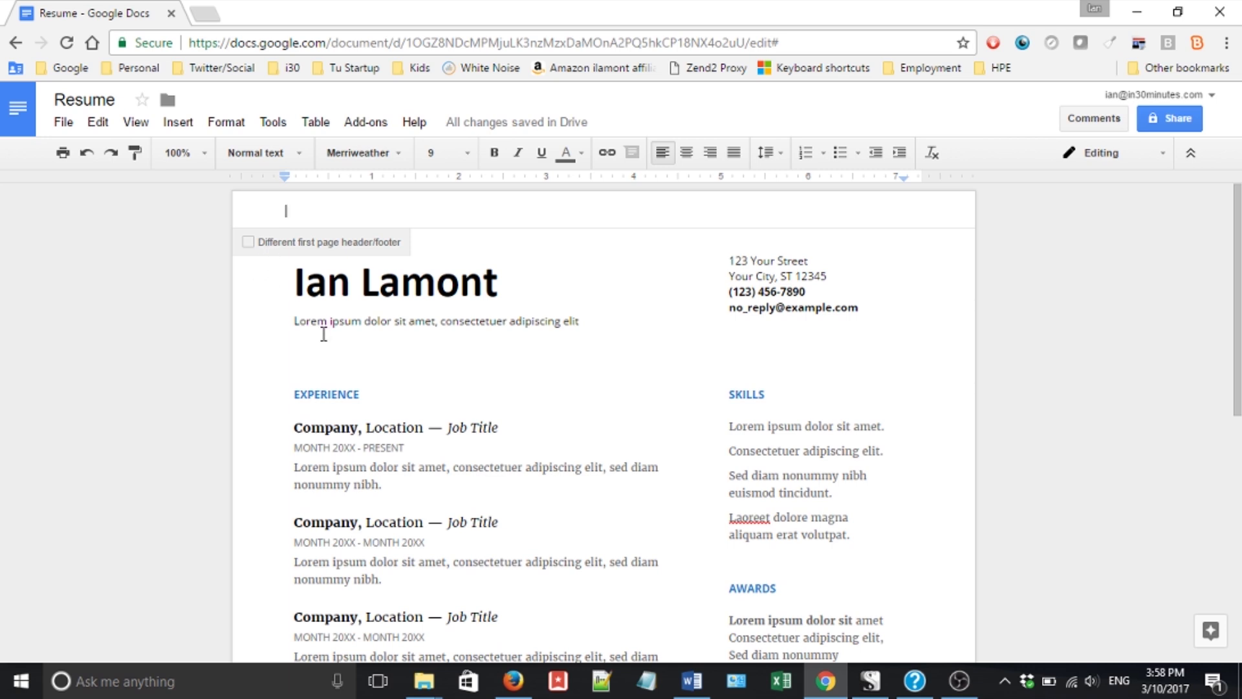
pyautogui.write('LAMONT')
pyautogui.press('BackSpace')
pyautogui.press('BackSpace')
pyautogui.press('BackSpace')
pyautogui.press('BackSpace')
pyautogui.press('BackSpace')
pyautogui.write('amont Reu')
pyautogui.press('BackSpace')
pyautogui.write('sume')
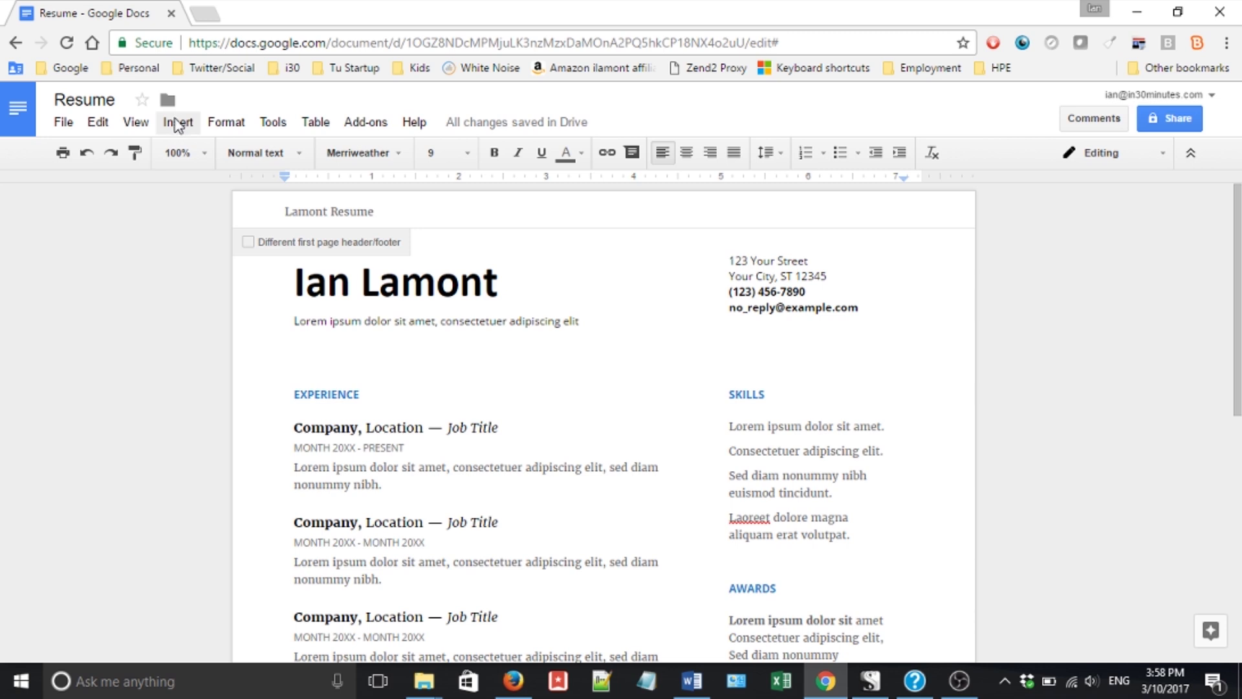
pyautogui.click(180, 280)
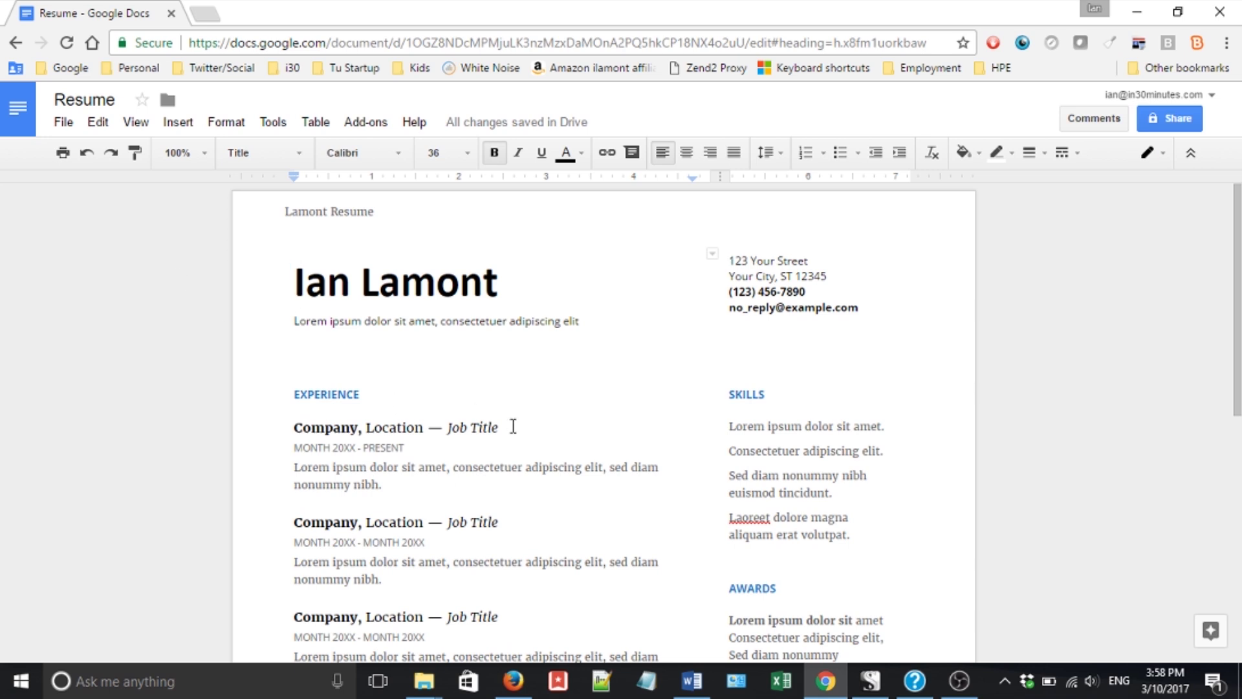
pyautogui.hotkey('alt', 'Tab')
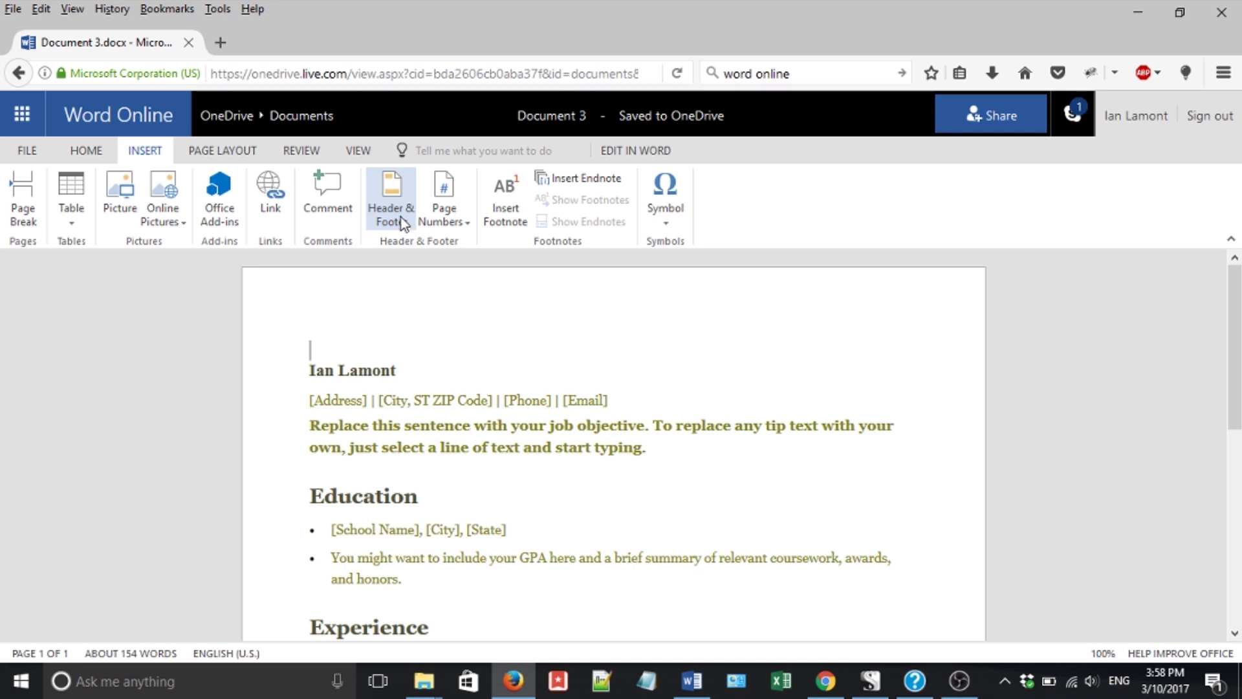
pyautogui.hotkey('alt', 'Tab')
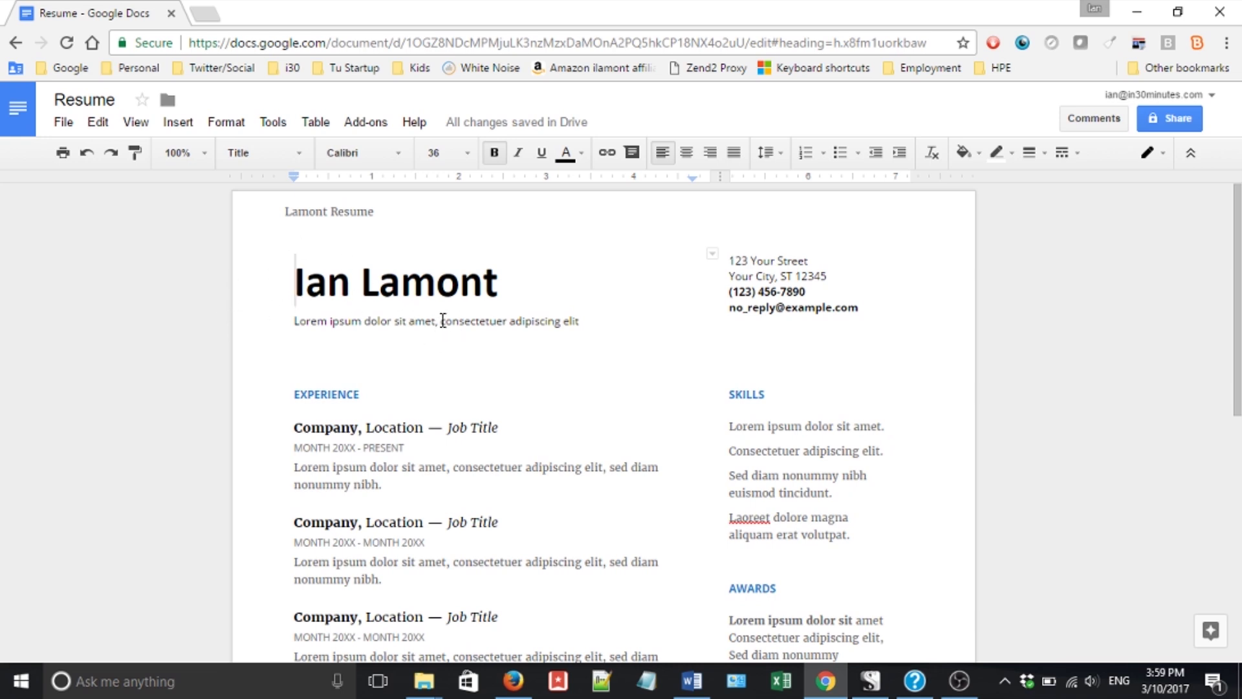
pyautogui.click(63, 123)
pyautogui.moveTo(158, 410)
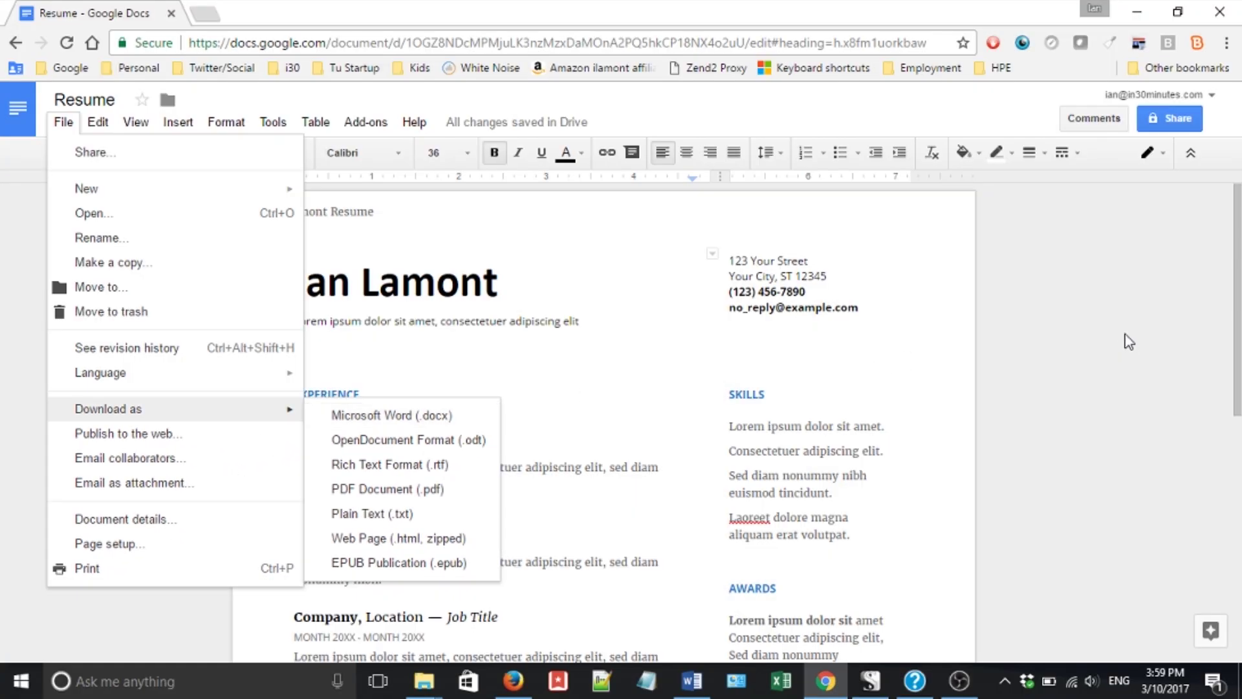
pyautogui.click(1068, 337)
pyautogui.hotkey('alt', 'Tab')
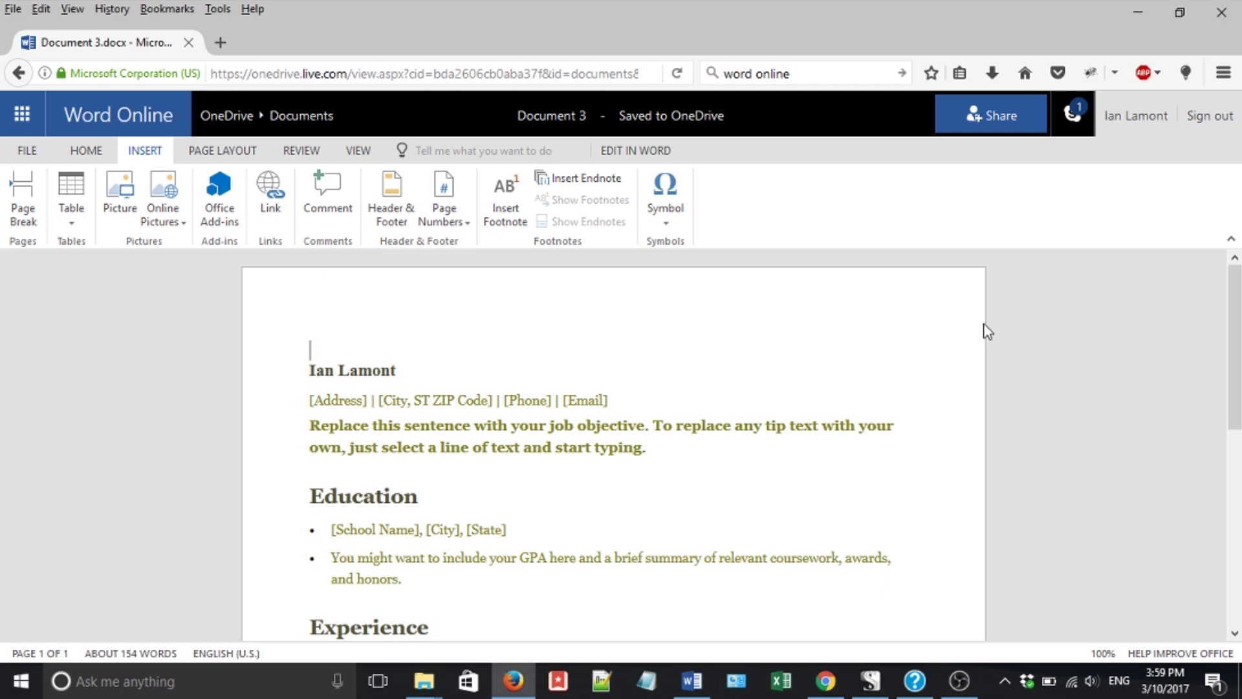
pyautogui.click(29, 150)
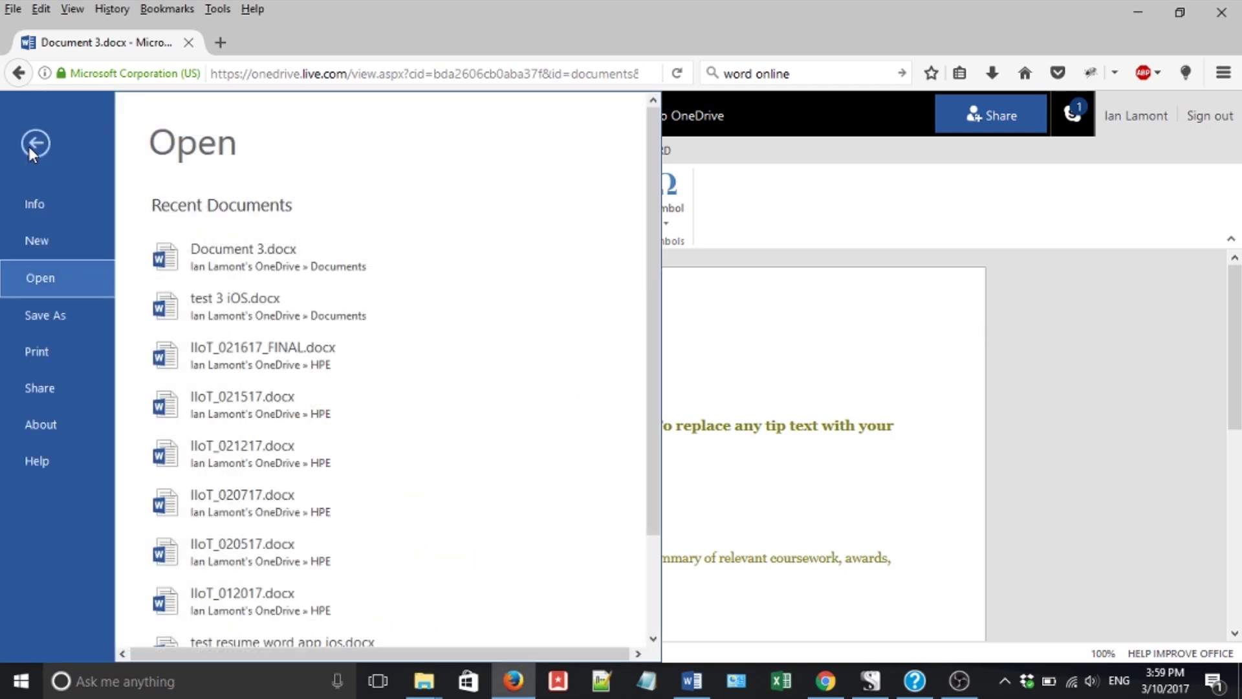
pyautogui.click(54, 314)
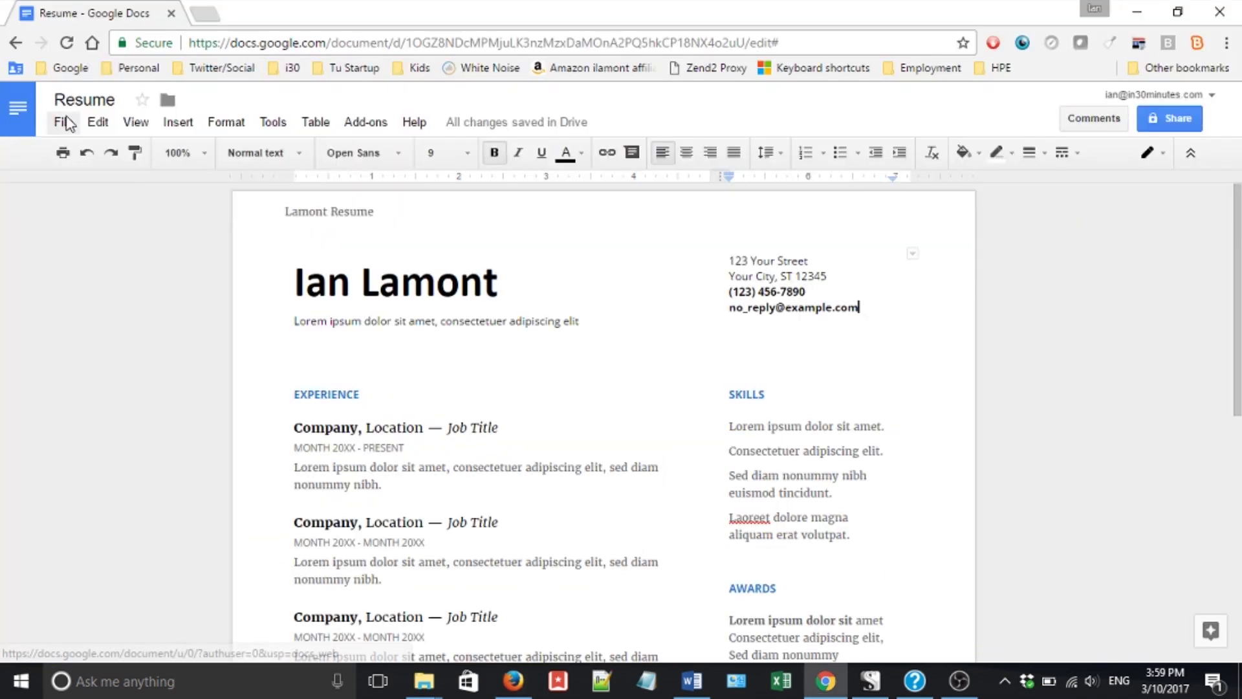
pyautogui.click(63, 122)
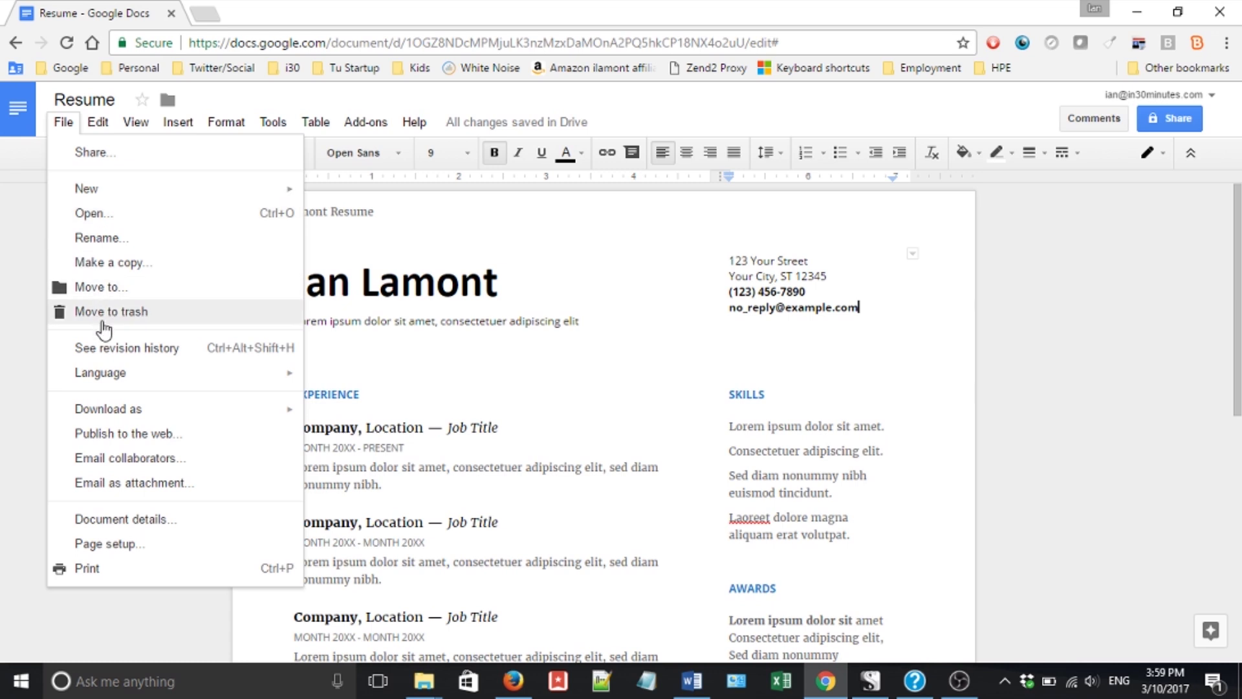
pyautogui.moveTo(107, 408)
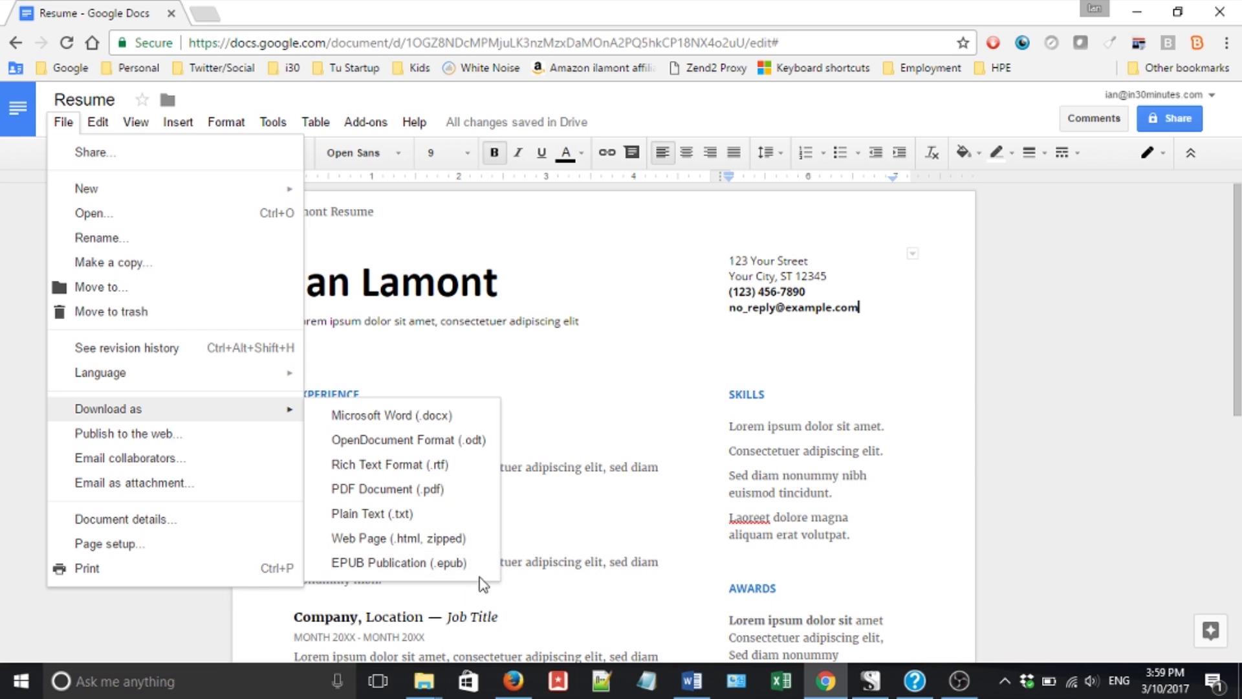
# - Dismiss the Google Docs download options and switch back to the Word Online Document 3 resume
pyautogui.click(1014, 397)
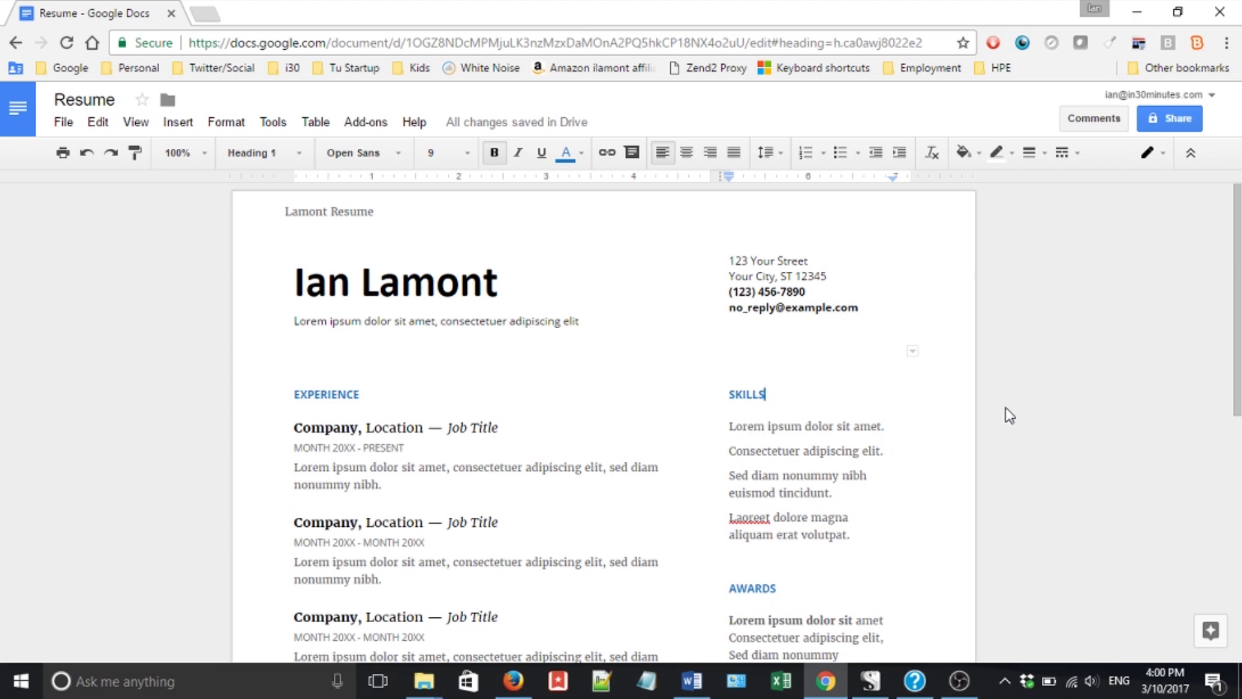
pyautogui.hotkey('alt', 'Tab')
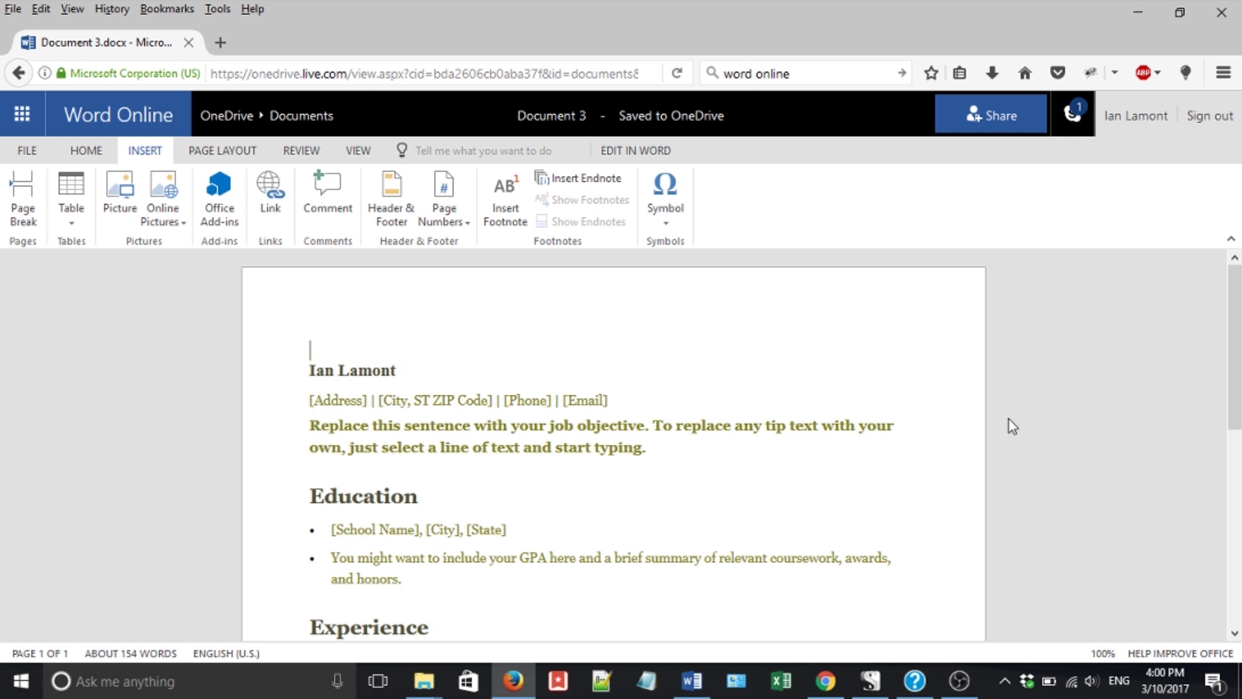